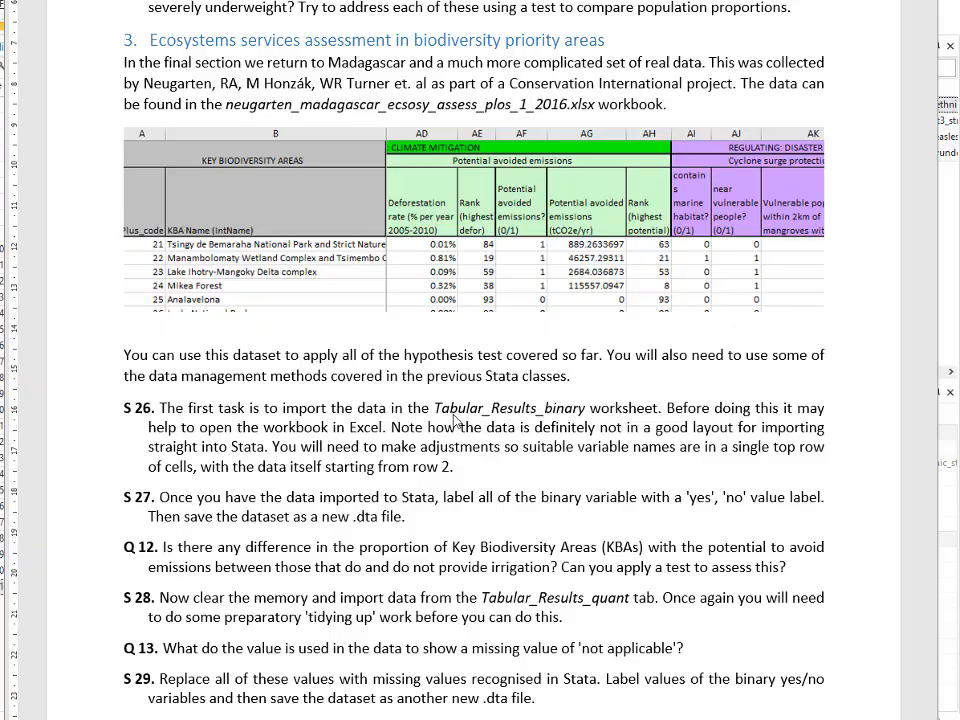
- Switch to the Excel workbook and save a copy in the data folder as neugarten_madagascar_ecsosy_assess_plos_1_2016_wkg.xlsx
key(alt+Tab)
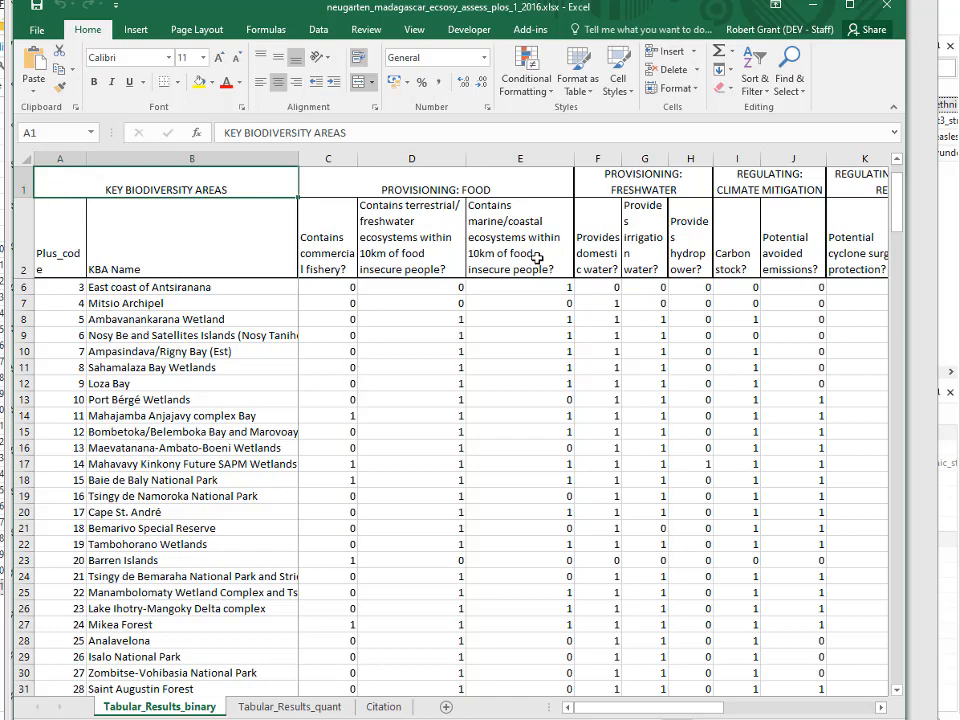
click(38, 34)
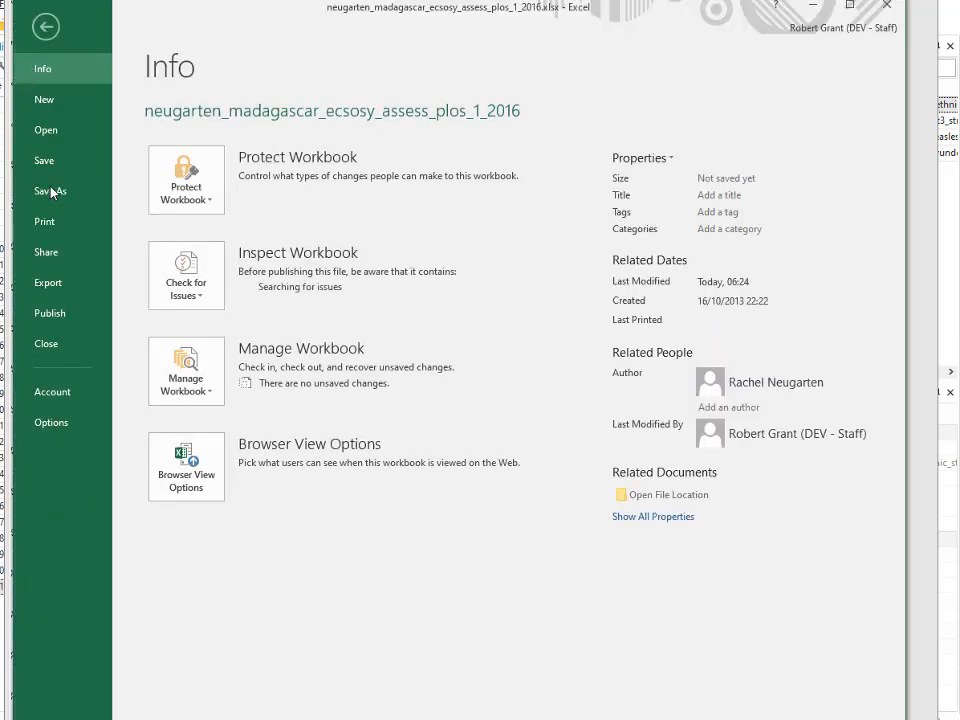
click(47, 190)
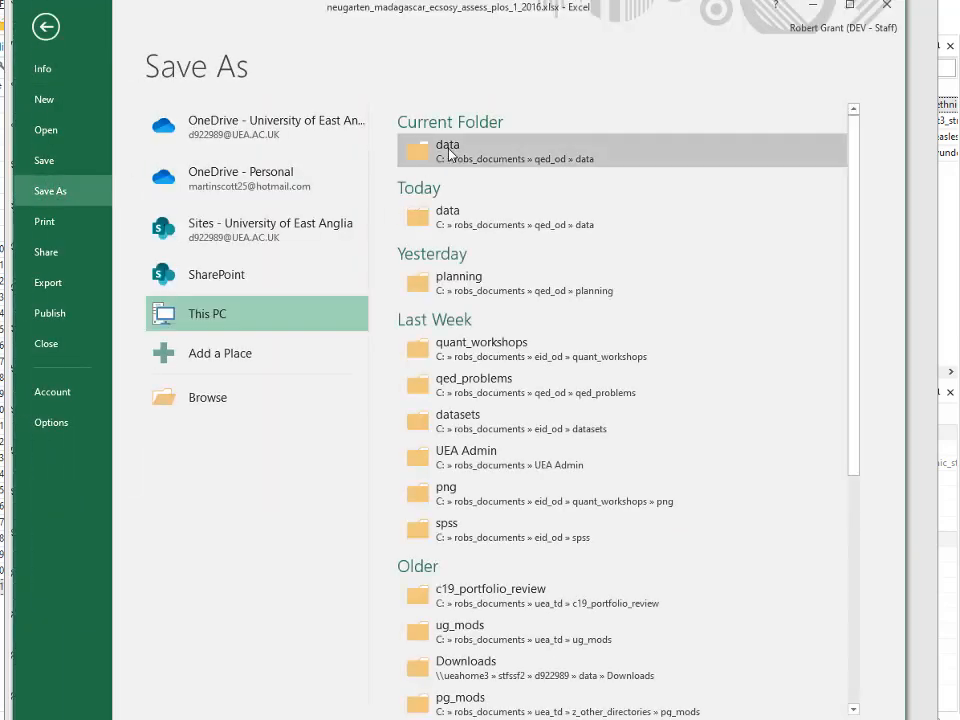
click(484, 134)
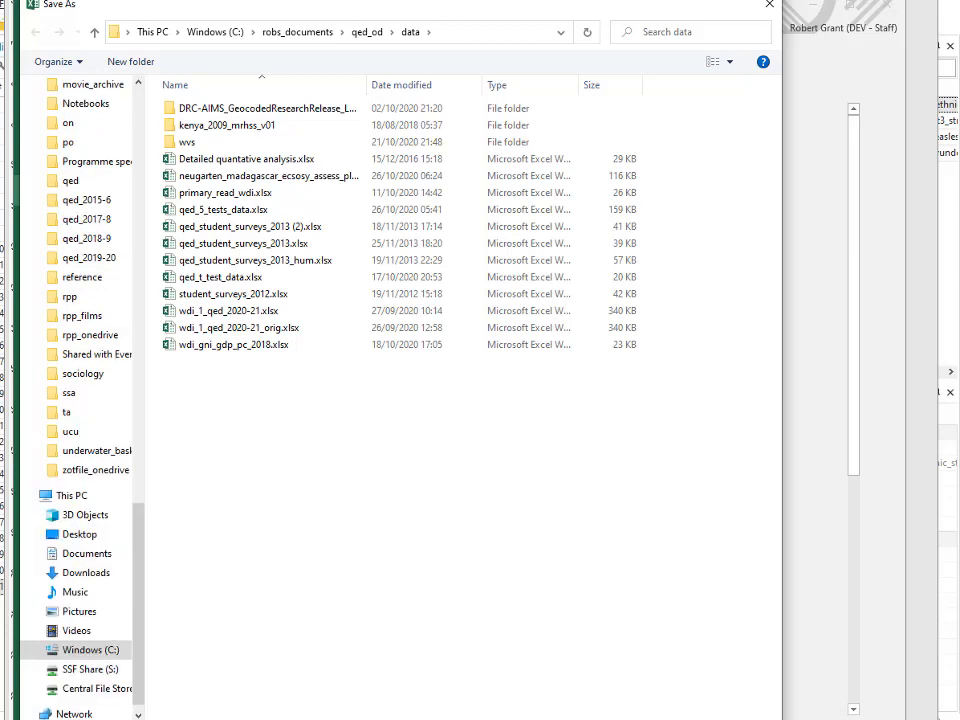
key(Return)
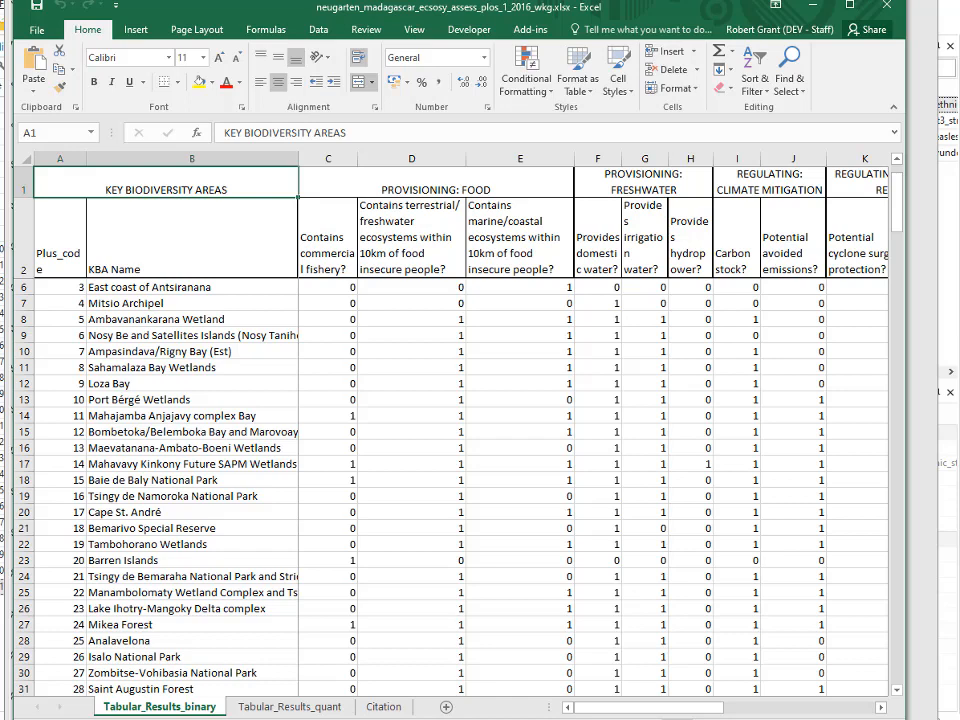
- Insert a blank row at row 3 of Tabular_Results_binary, between the column headings and the first data record
scroll(668, 160, up, 1)
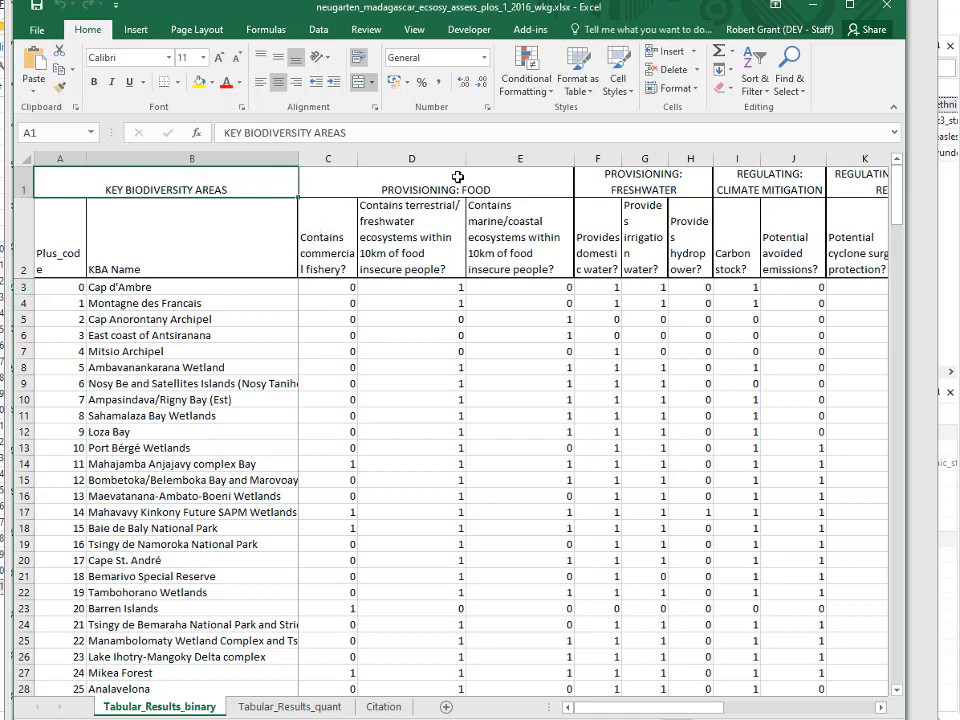
click(23, 287)
right_click(23, 287)
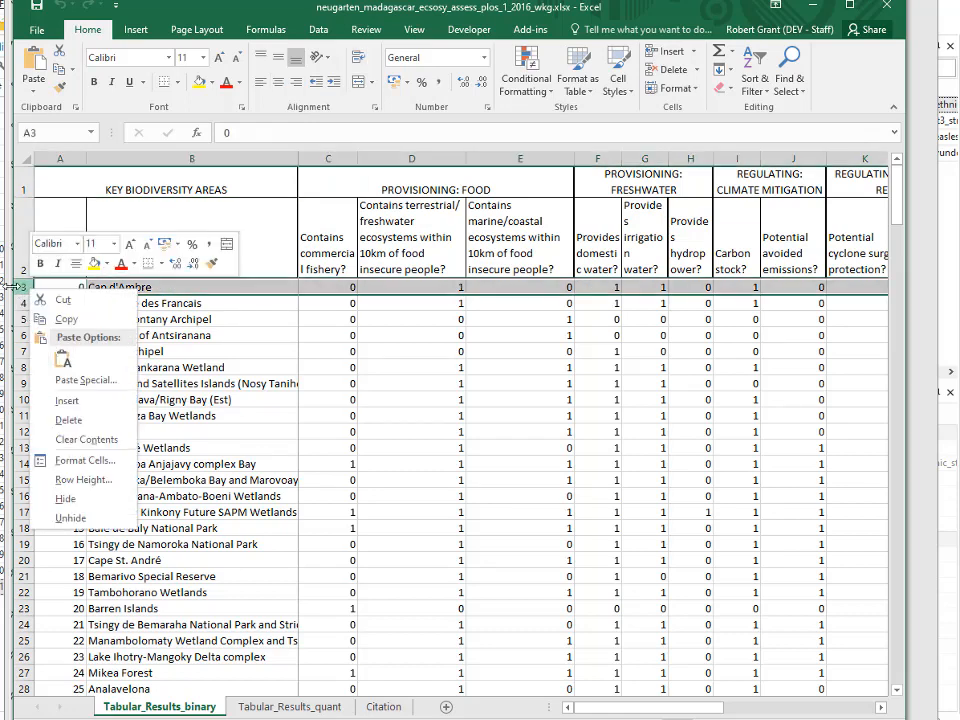
click(62, 400)
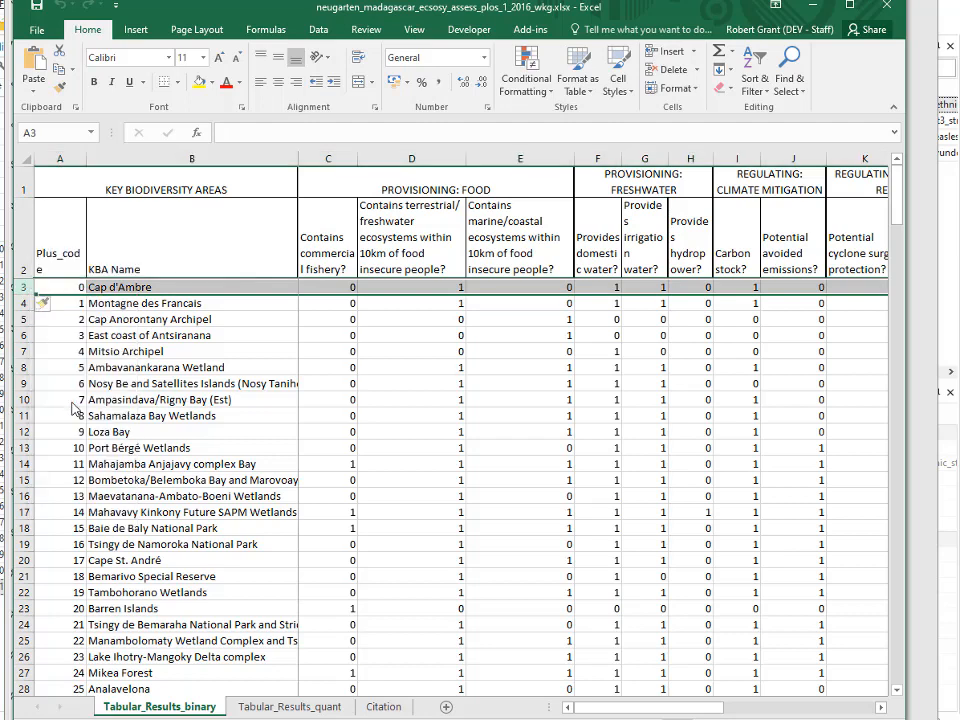
click(176, 288)
- Enter the variable names Plus_code in A3 and kba_name in B3
click(75, 287)
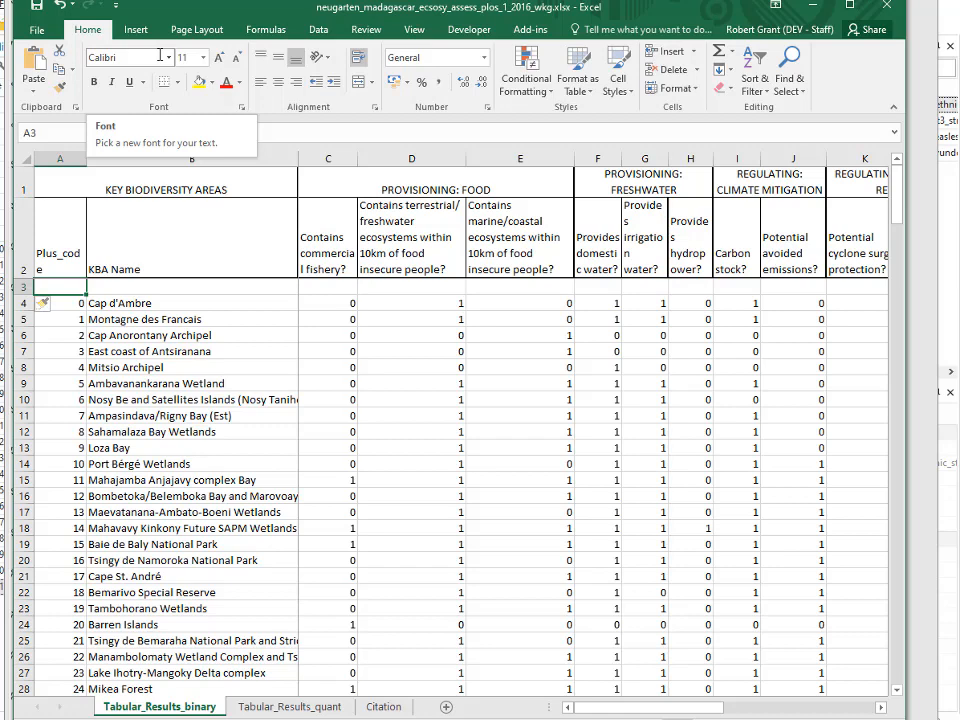
text(o)
text(plus)
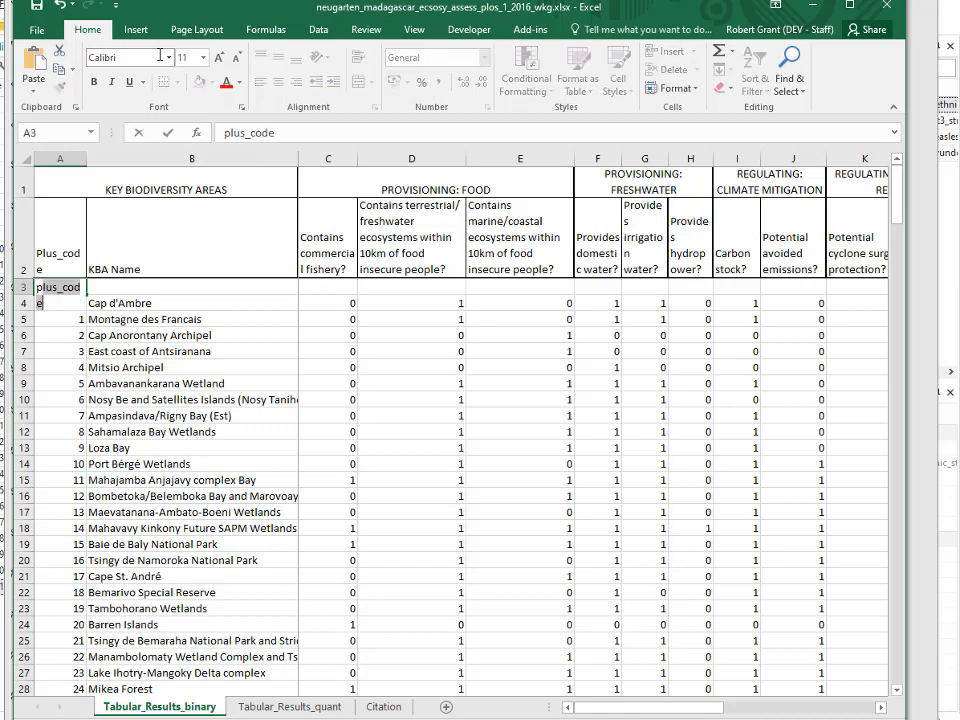
key(Tab)
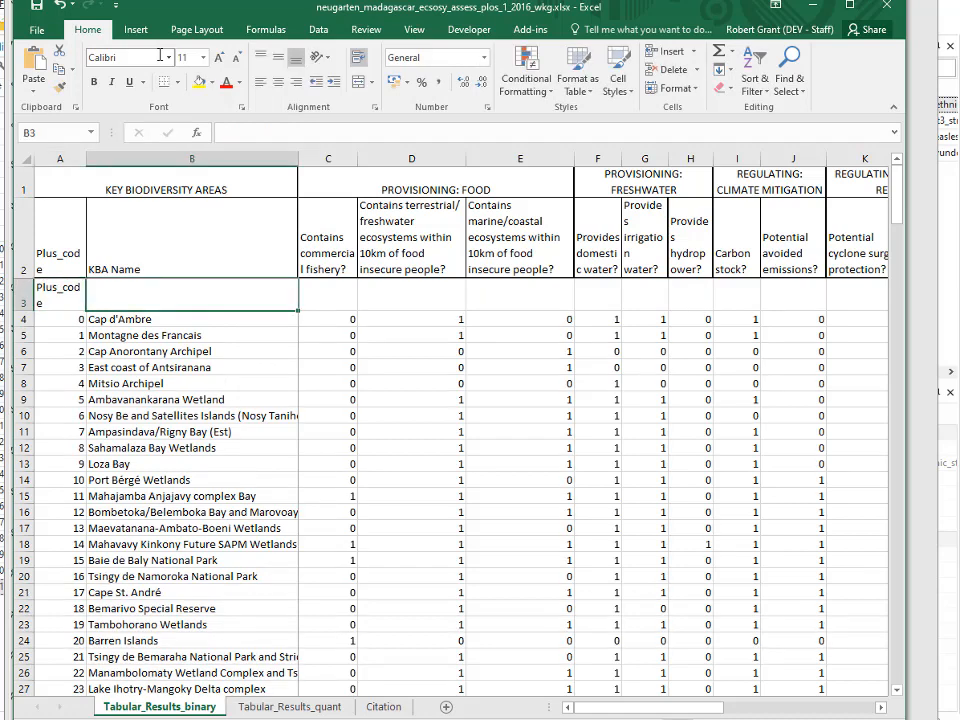
text(kba)
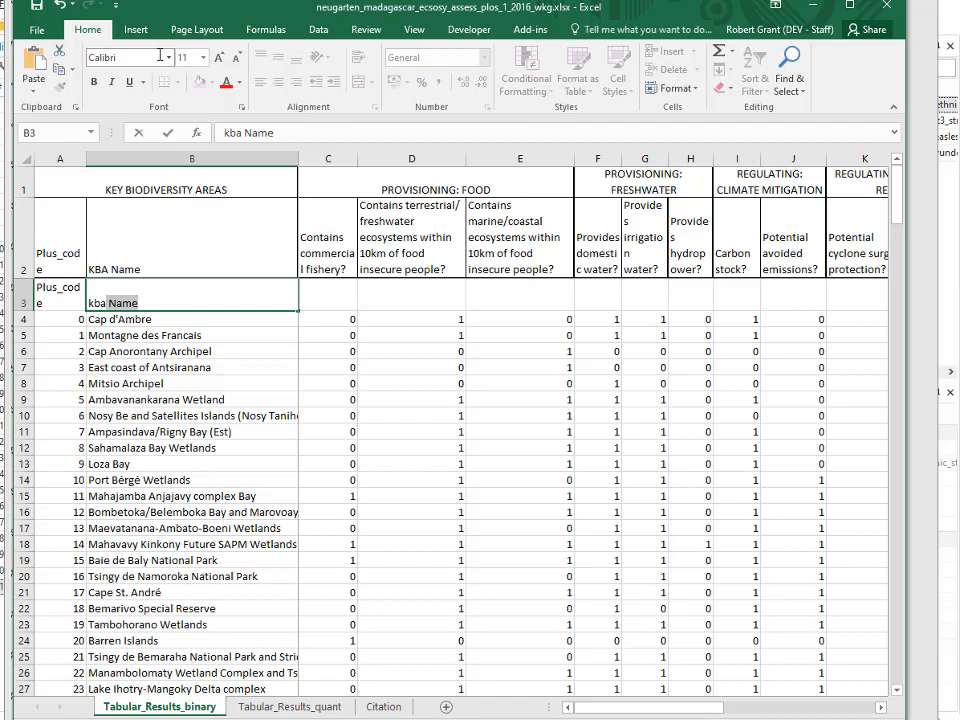
text(_name)
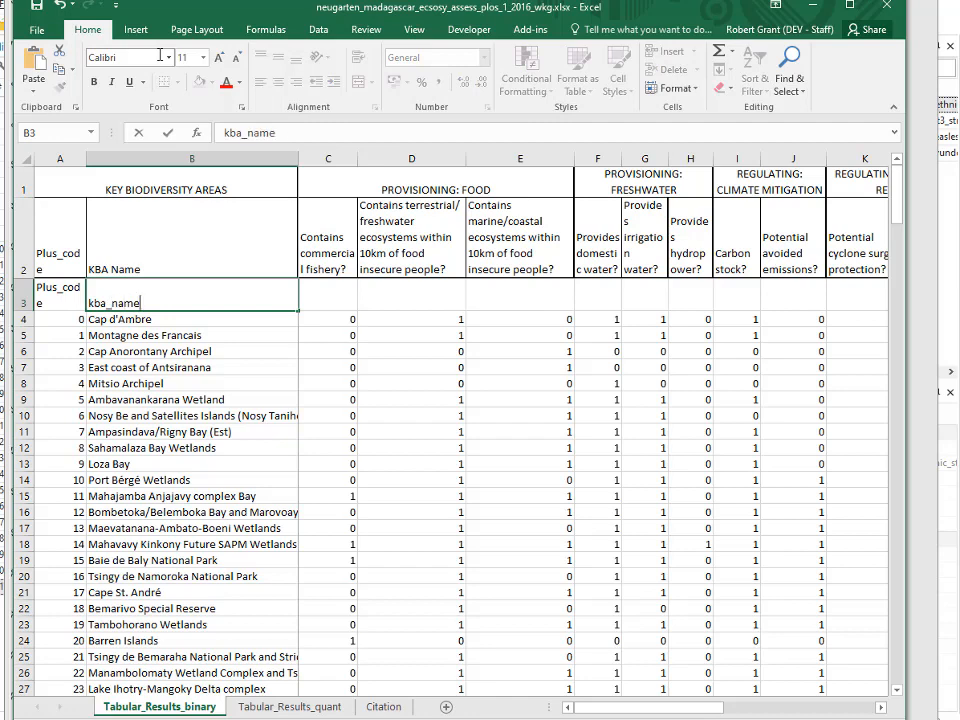
key(Tab)
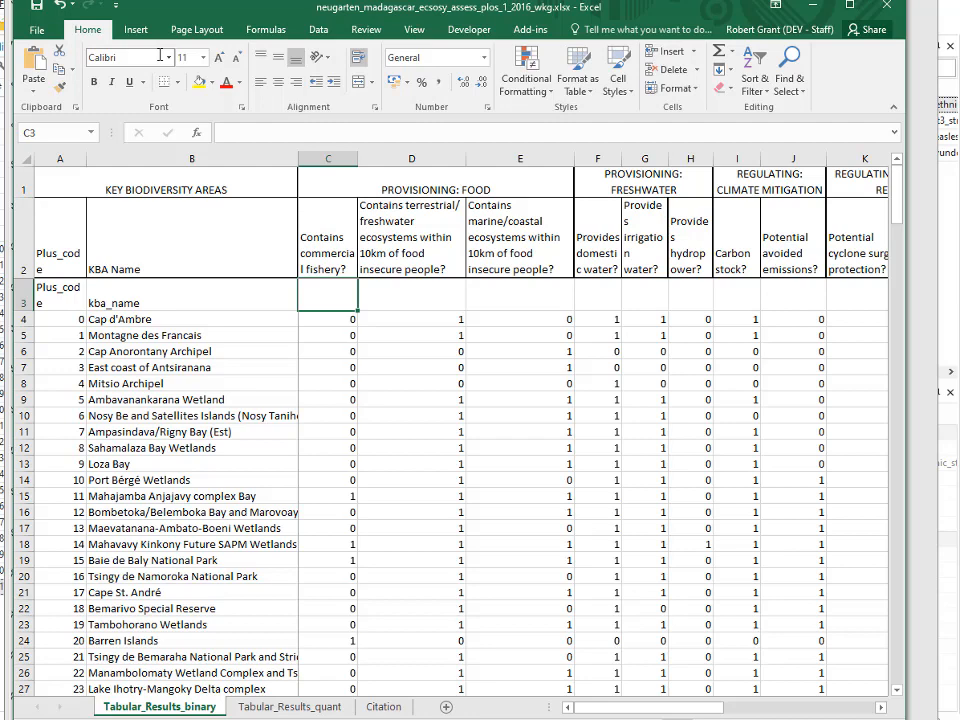
- Enter fishery in C3 and fill the rest of row 3 with short variable names, ending with multi1 and multi2
text(fish)
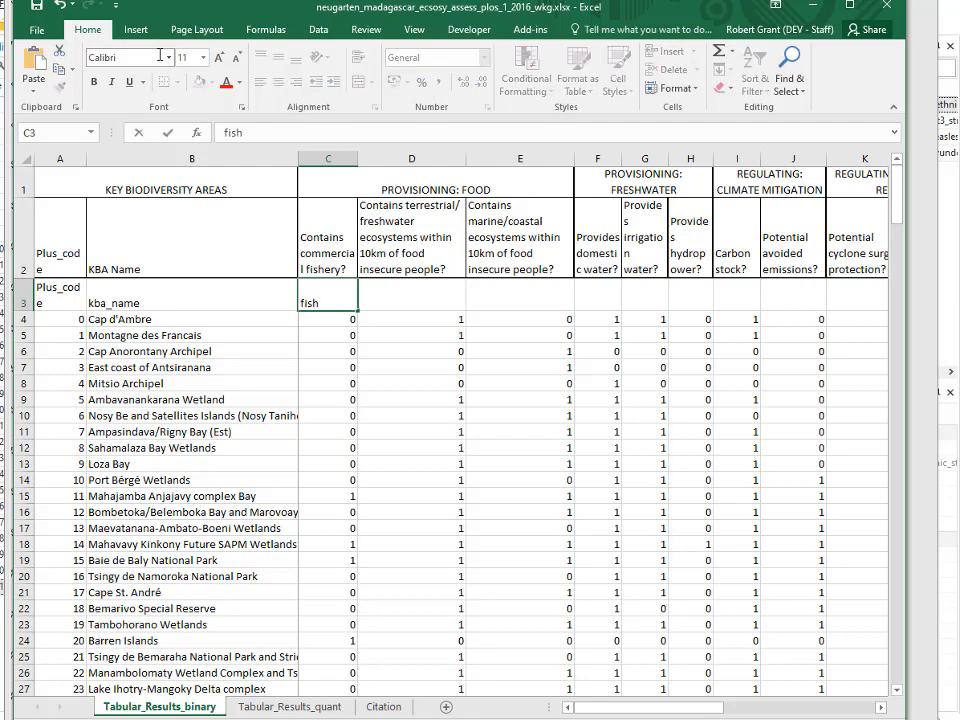
key(BackSpace)
text(fisi)
key(BackSpace)
key(BackSpace)
key(BackSpace)
scroll(600, 480, right, 5)
click(60, 295)
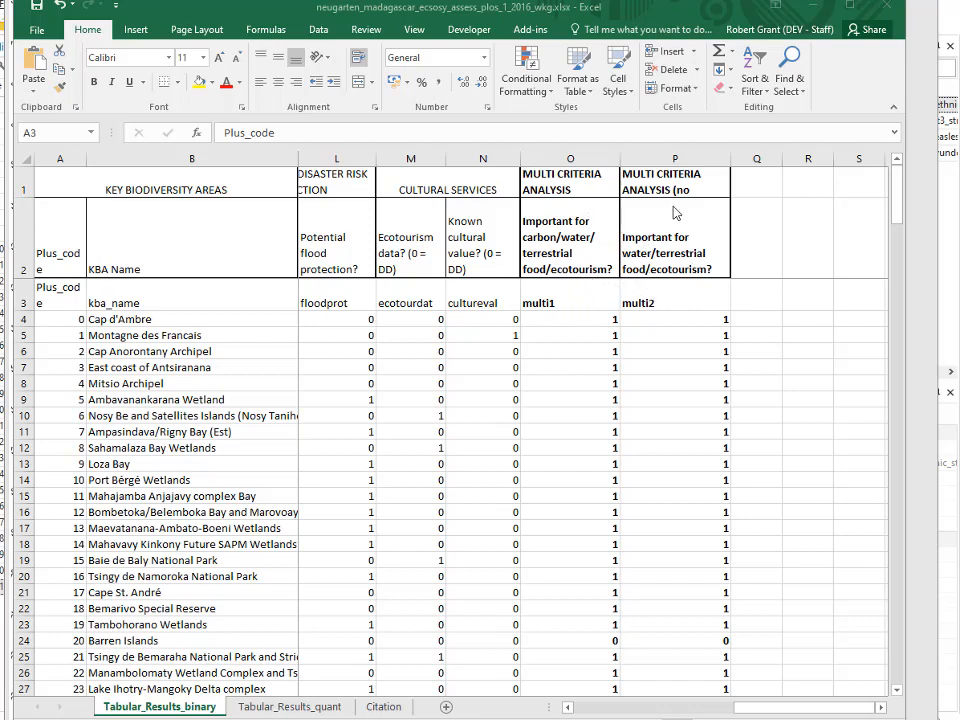
- Review the short variable names in row 3 against the original headings above them, working back from the last columns to the first
click(696, 531)
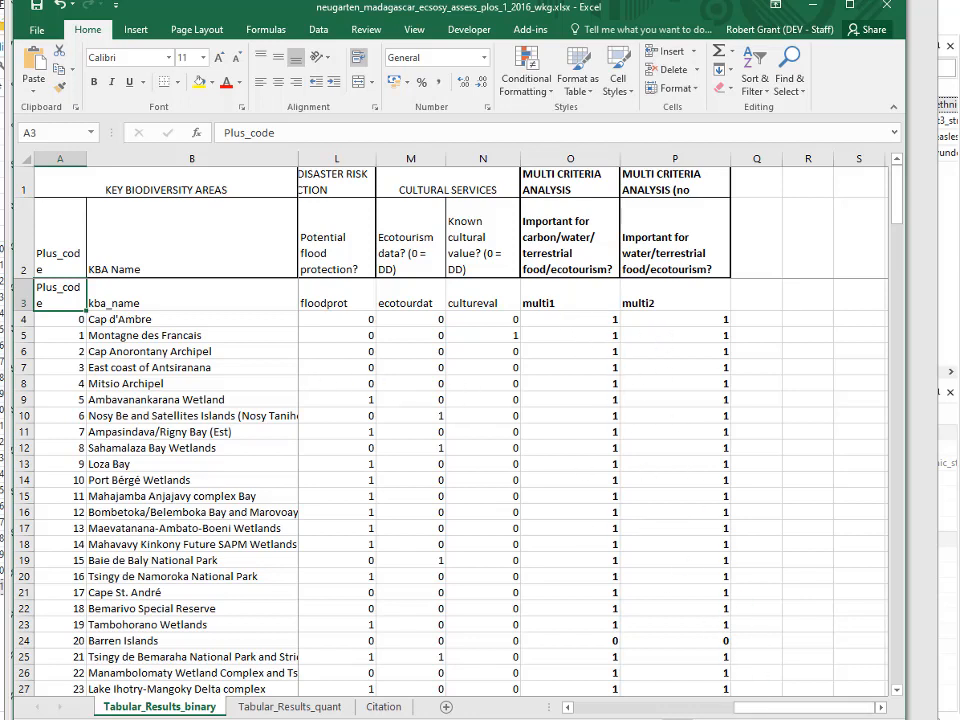
drag(812, 713, 790, 713)
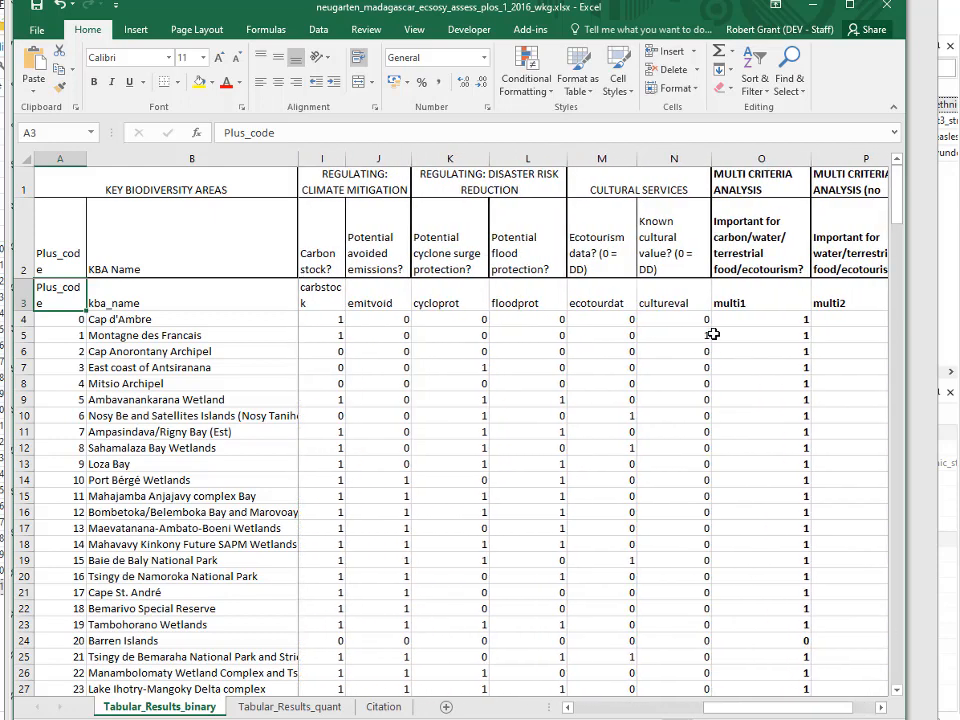
click(671, 304)
click(602, 303)
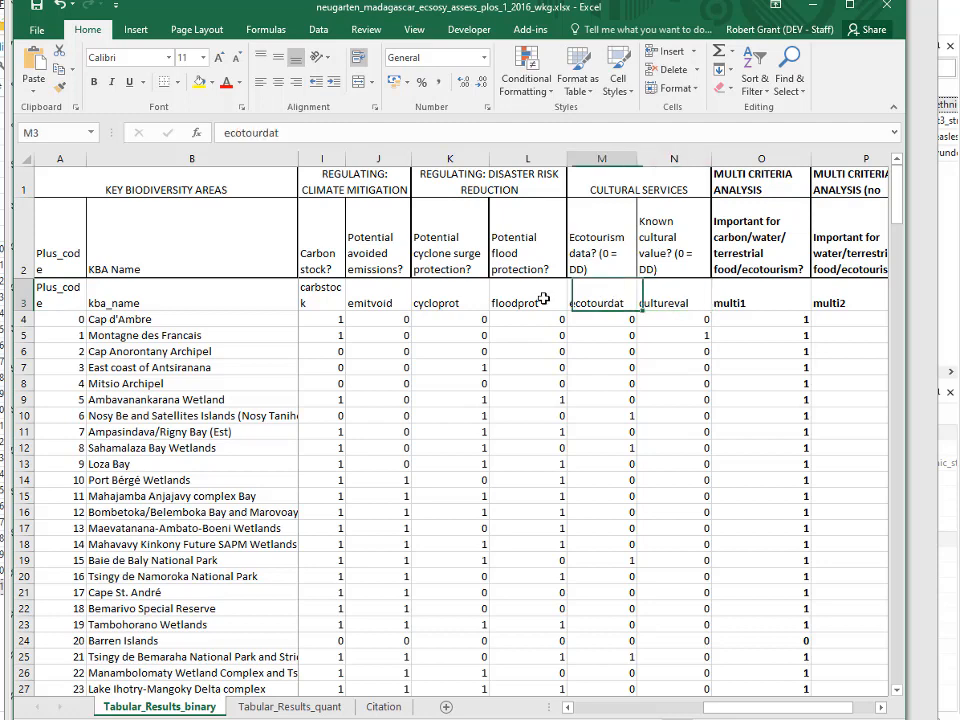
click(455, 302)
click(495, 302)
click(460, 302)
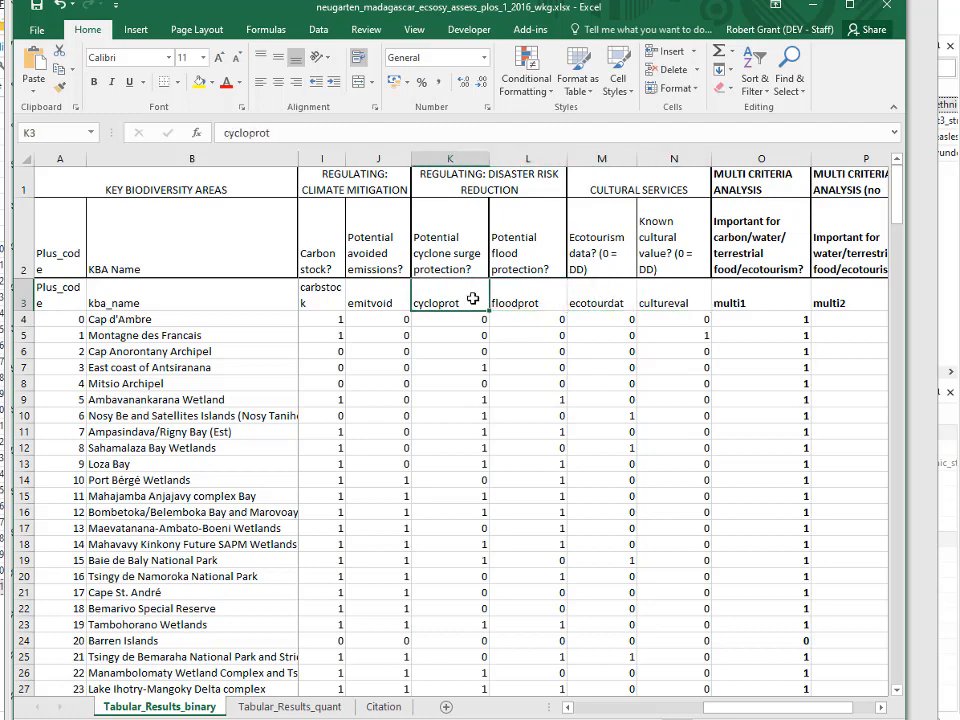
click(386, 303)
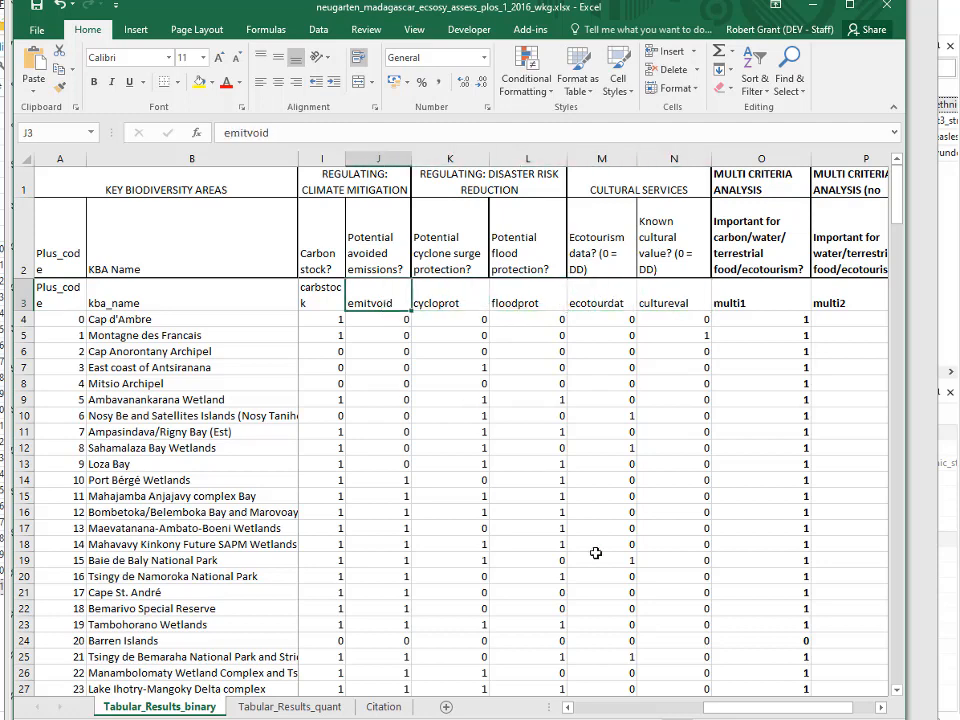
drag(760, 712, 675, 712)
click(568, 298)
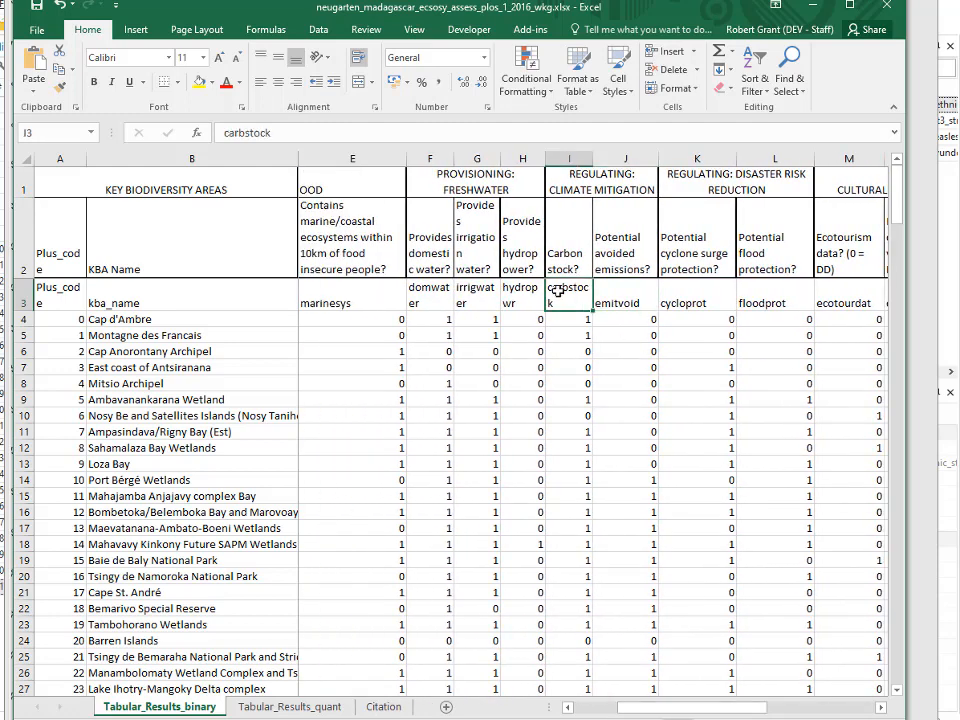
click(510, 298)
click(472, 298)
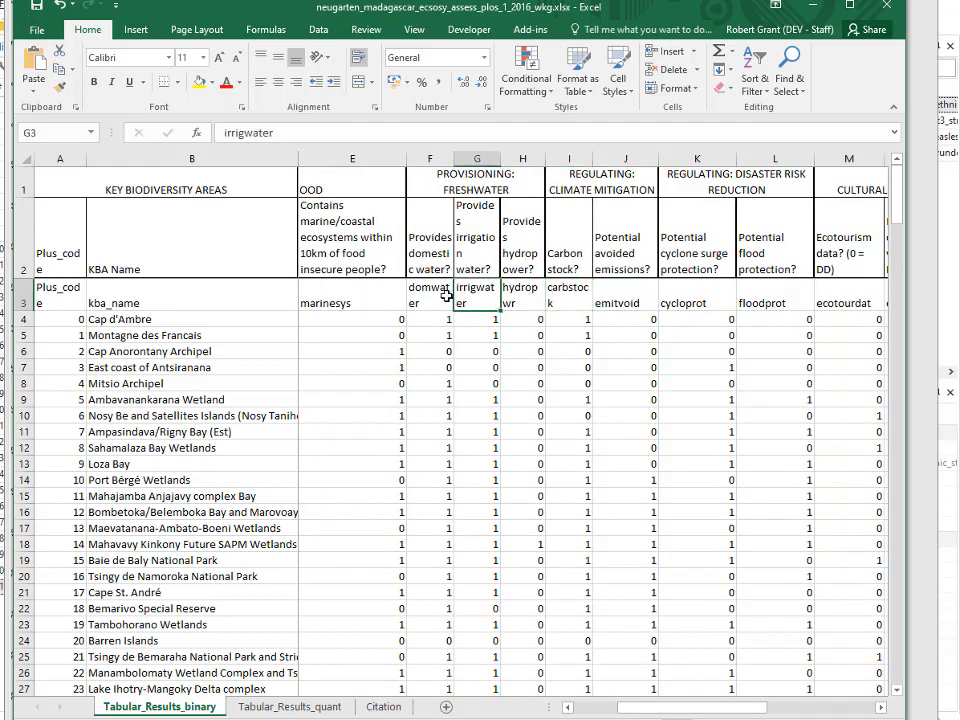
click(425, 298)
click(344, 297)
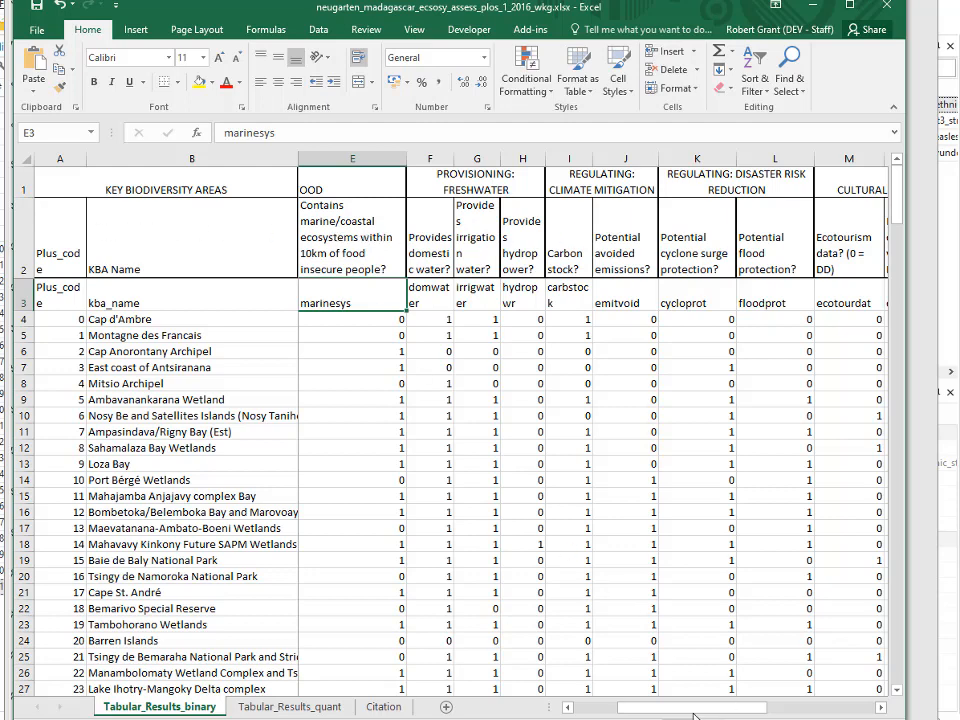
drag(694, 709, 652, 709)
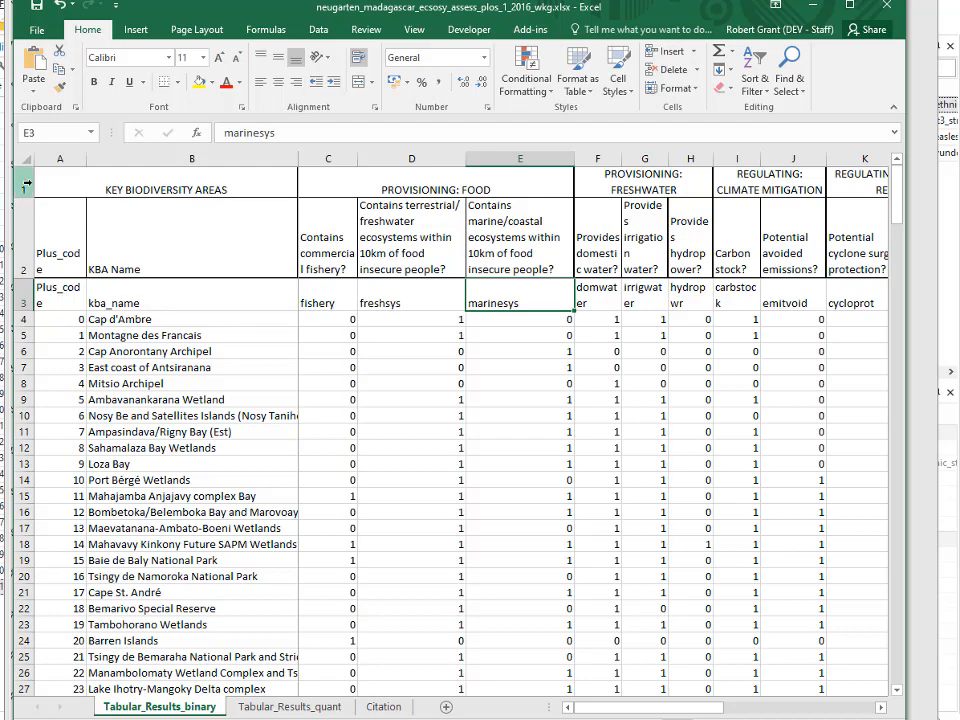
- Delete the two original heading rows, 1 and 2, so the short variable names form the top row
drag(26, 183, 20, 245)
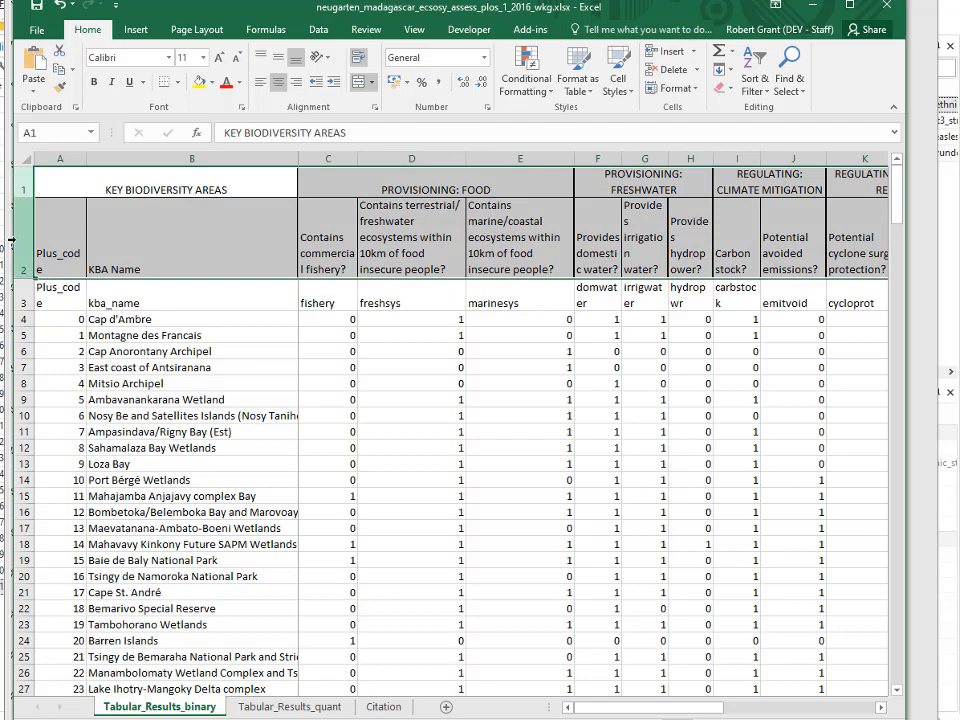
right_click(22, 239)
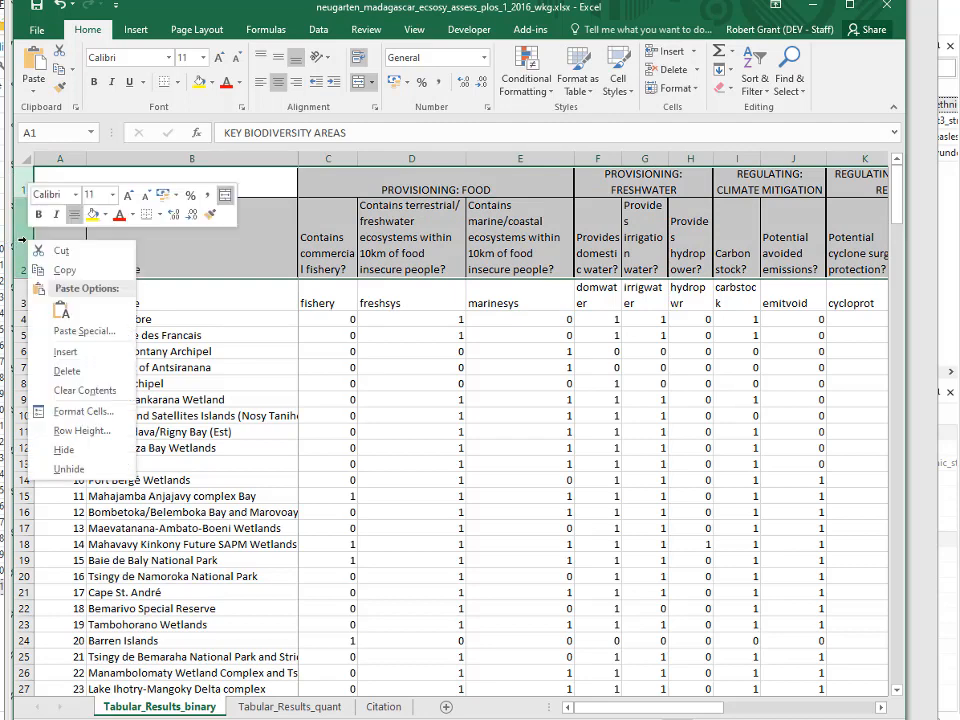
click(64, 370)
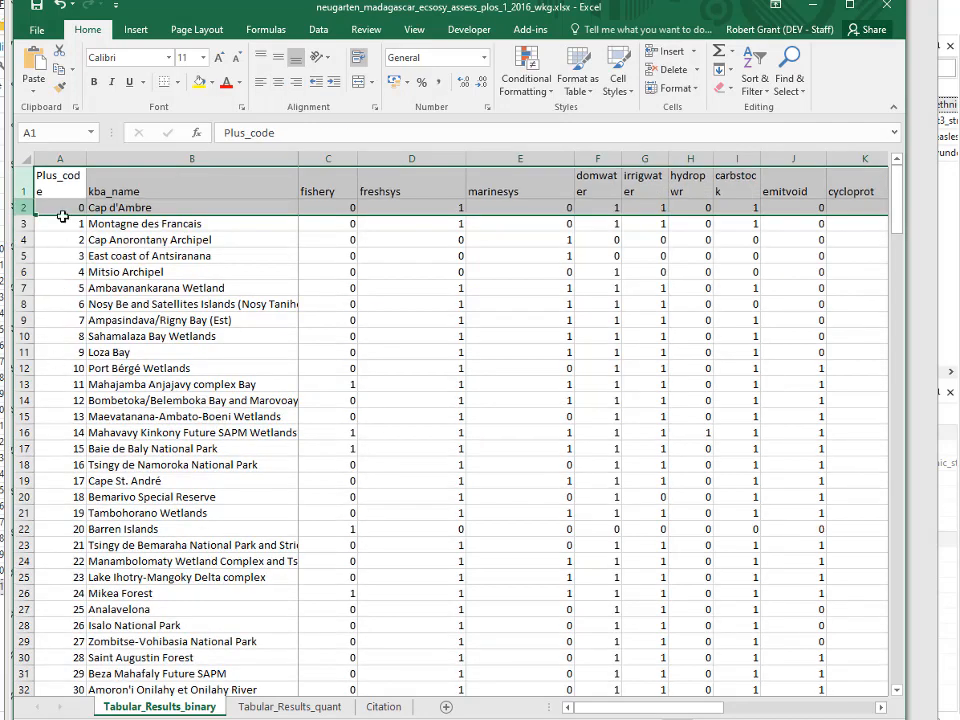
click(55, 184)
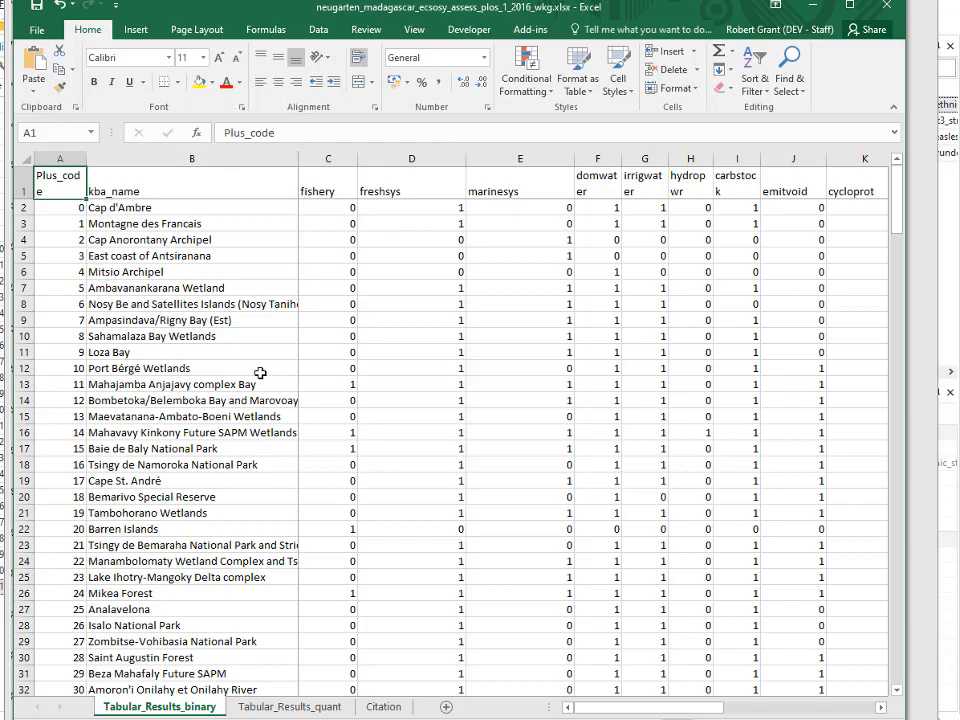
- Switch to the Word worksheet document and correct "binary variable" to "binary variables" in task S 27
key(alt+Tab)
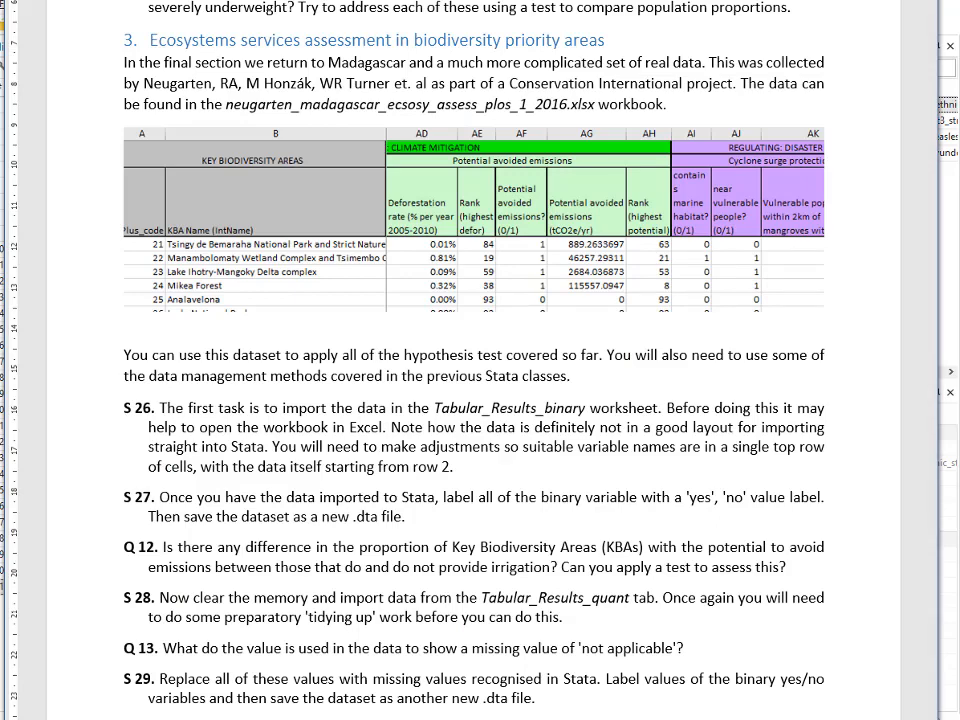
text(s)
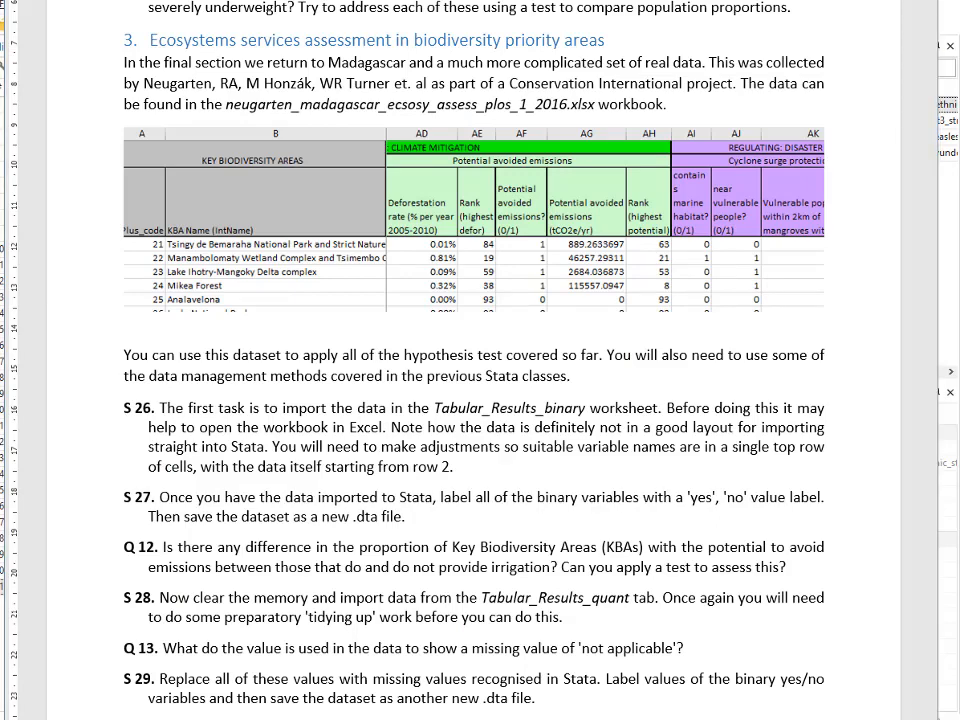
key(alt+Tab)
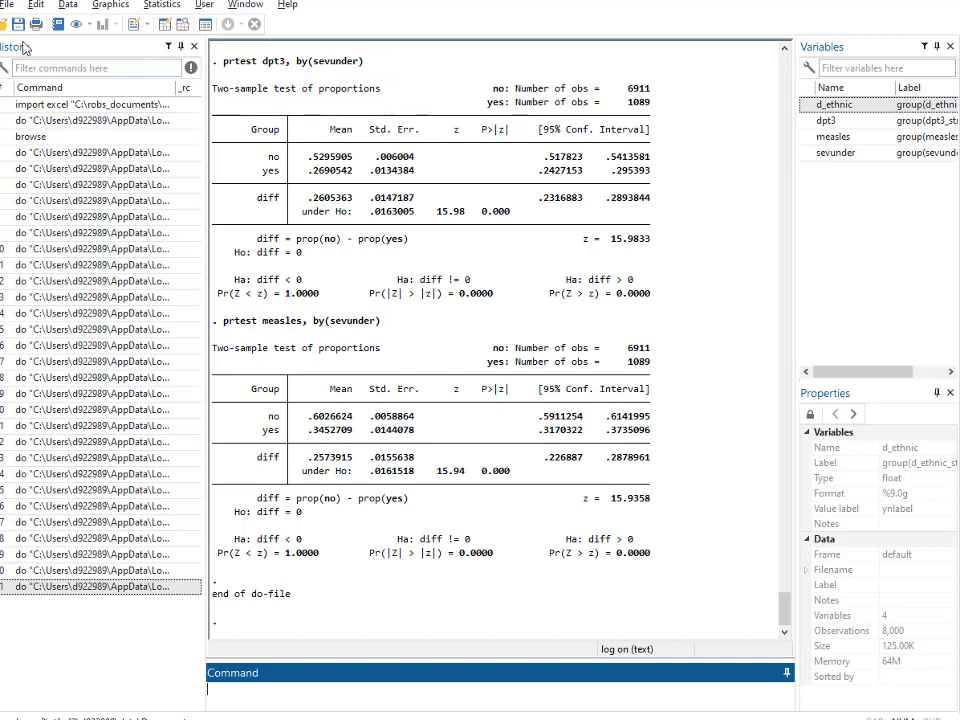
click(10, 5)
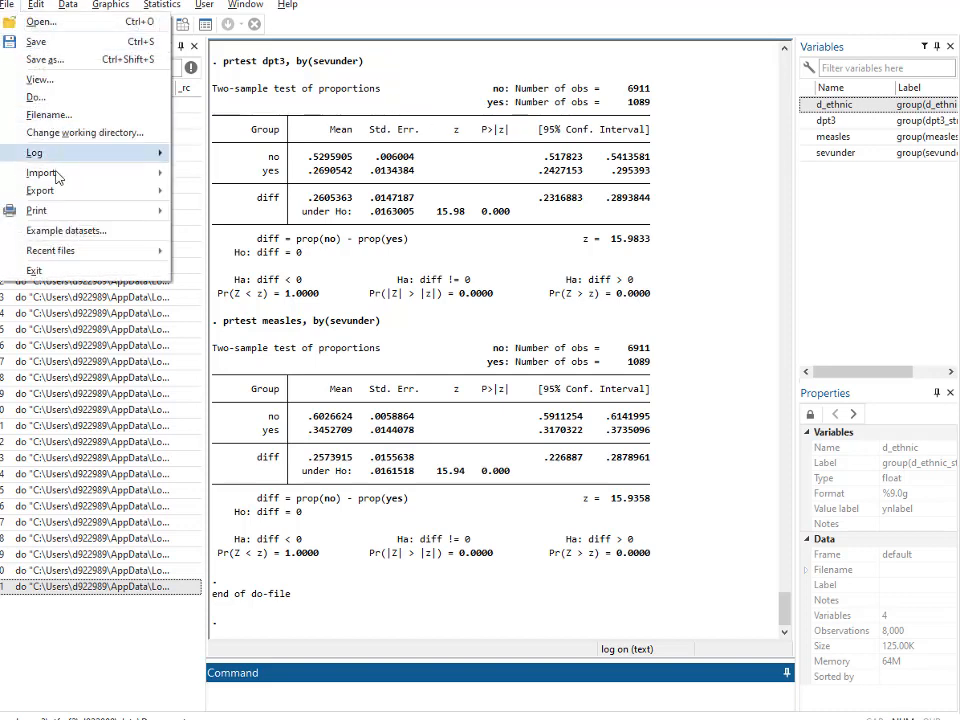
mouse_move(124, 178)
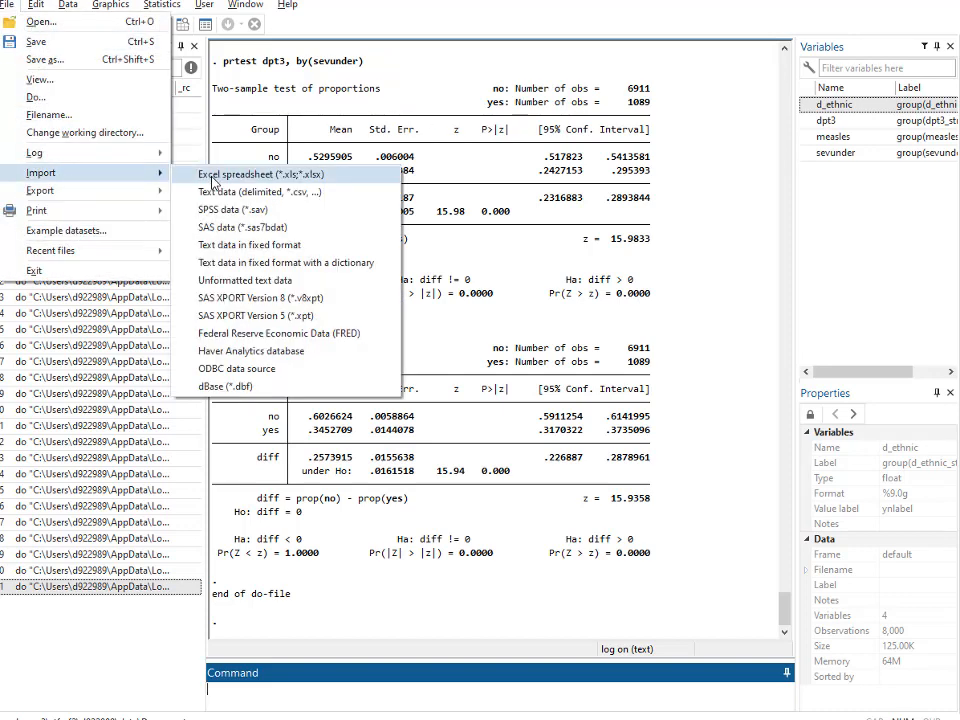
click(213, 183)
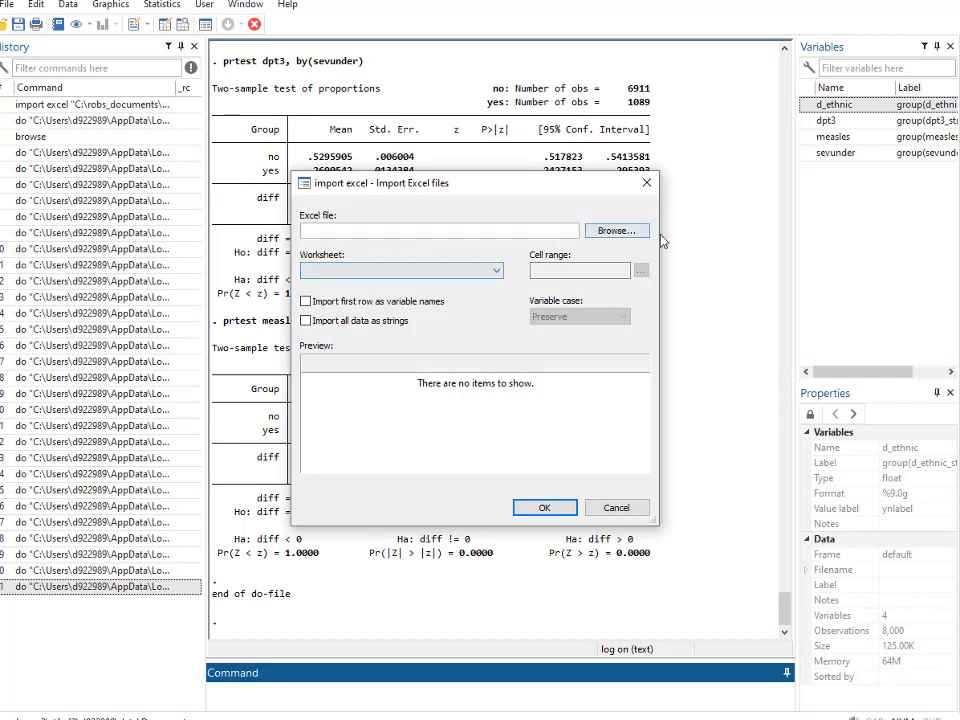
click(628, 232)
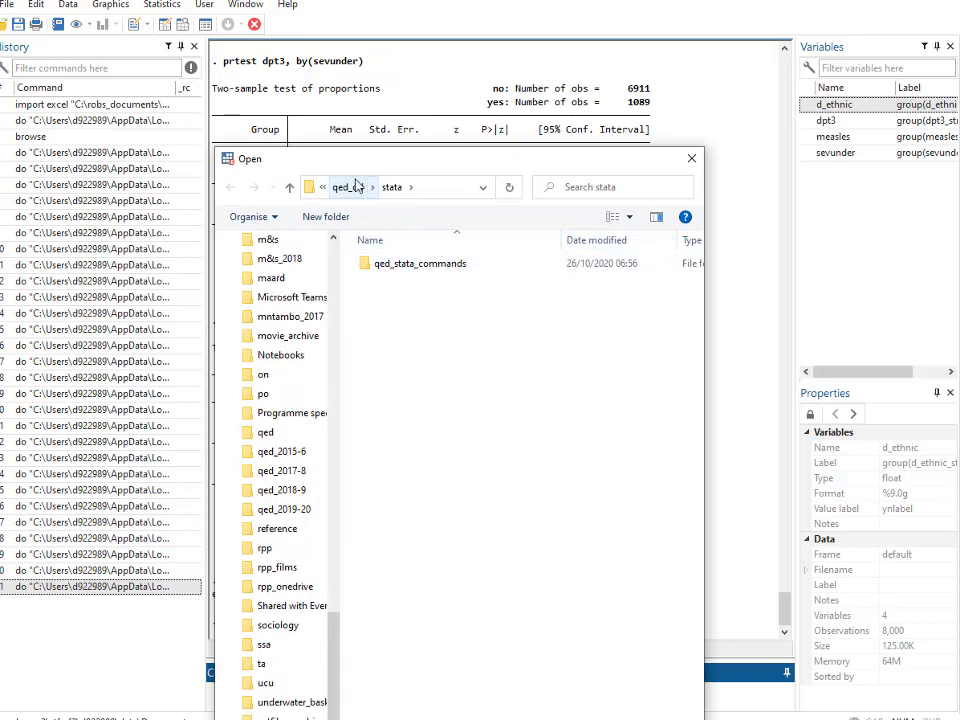
click(354, 187)
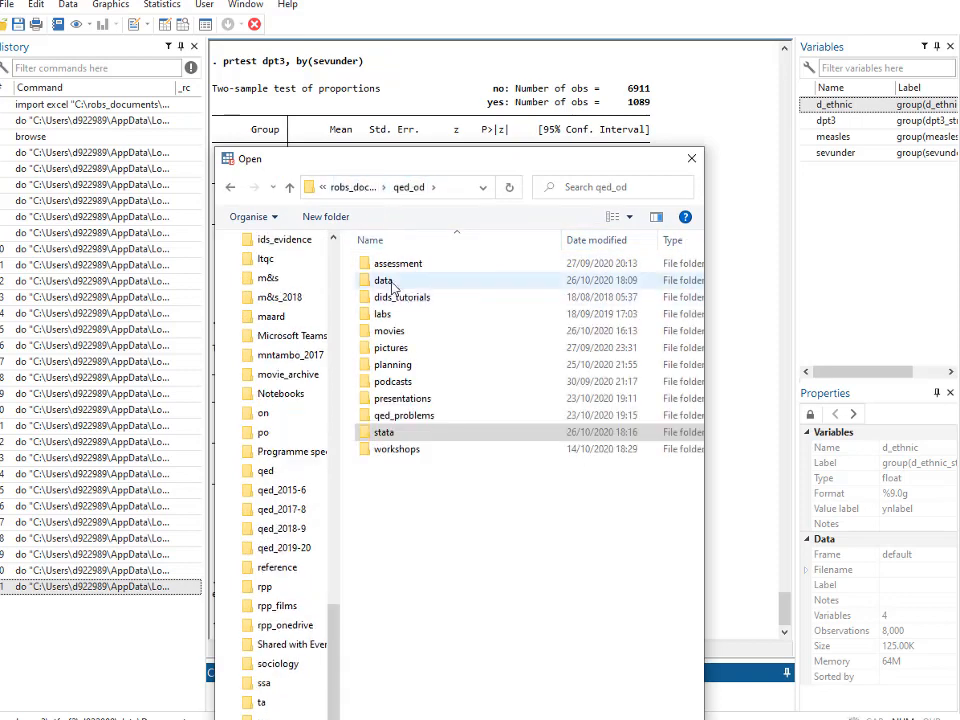
double_click(385, 215)
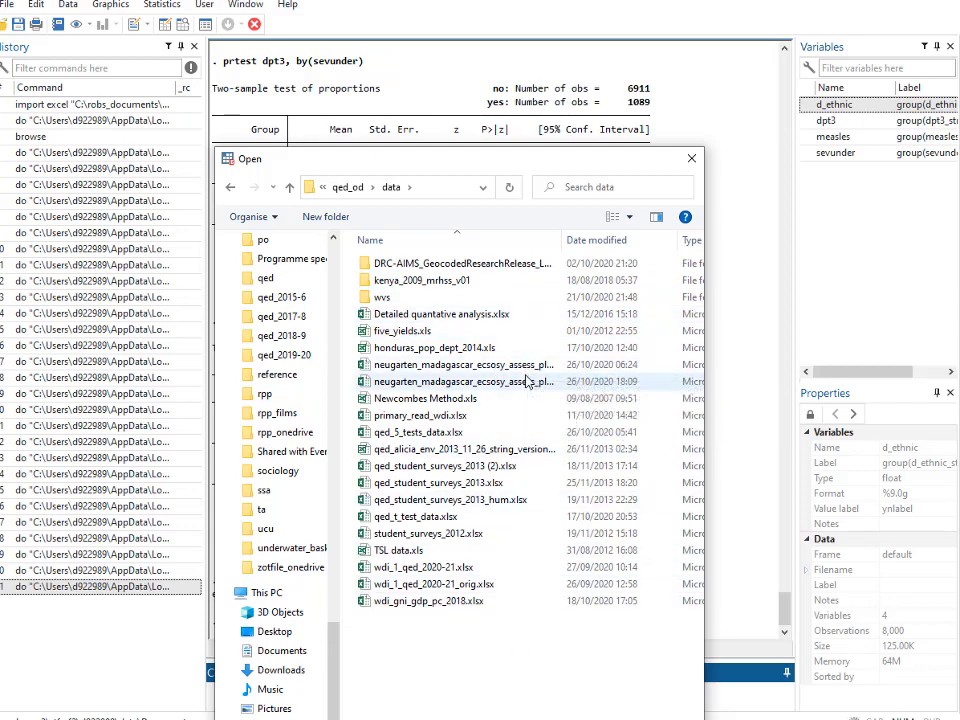
click(510, 382)
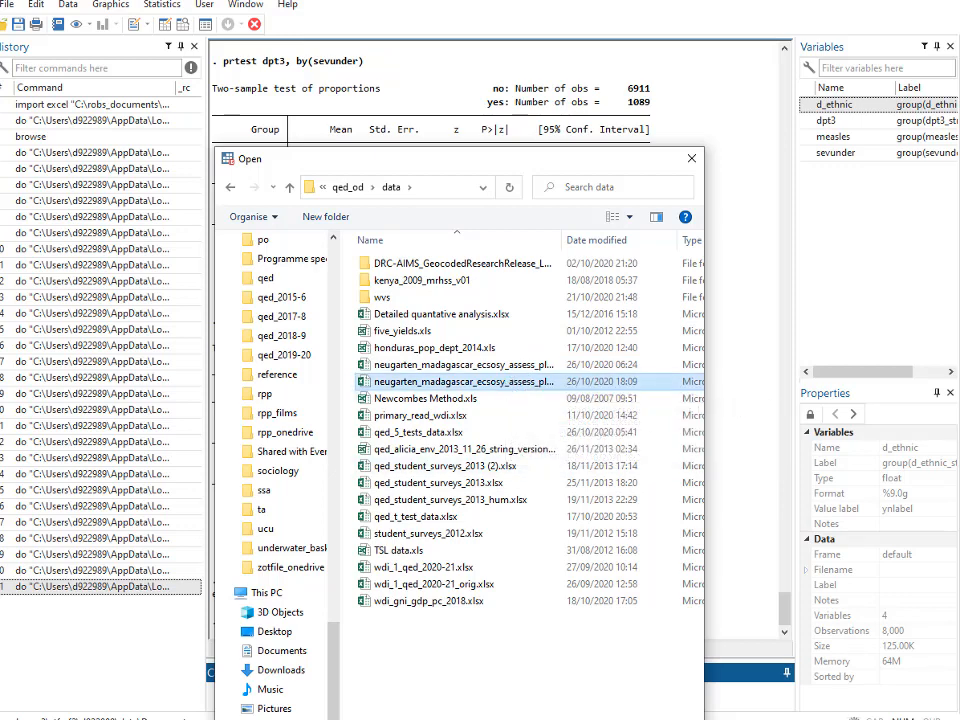
key(Return)
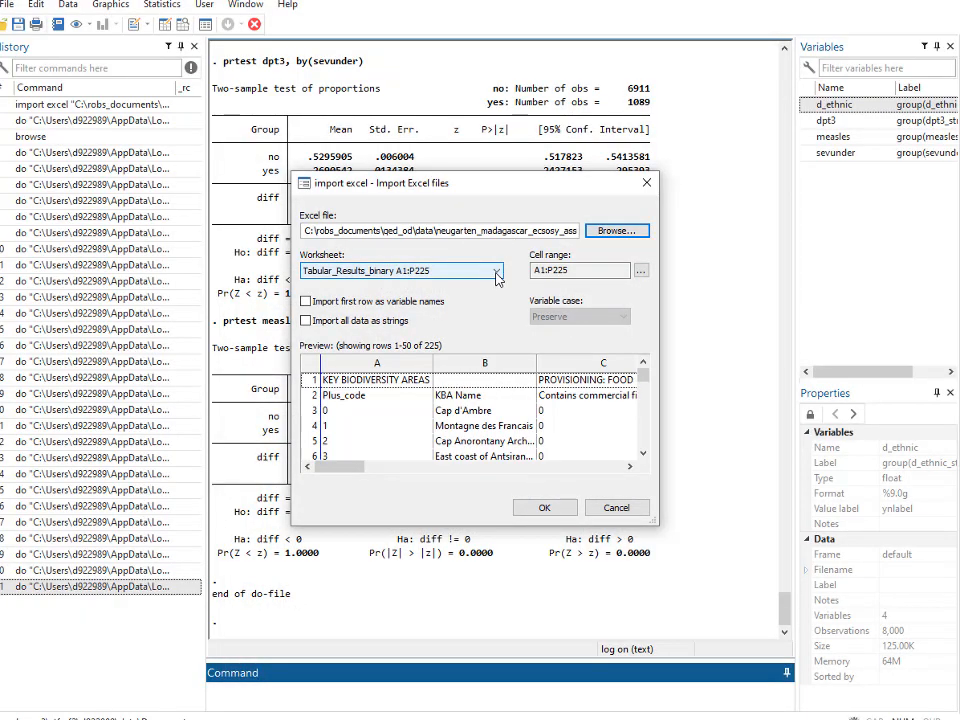
click(497, 274)
click(497, 277)
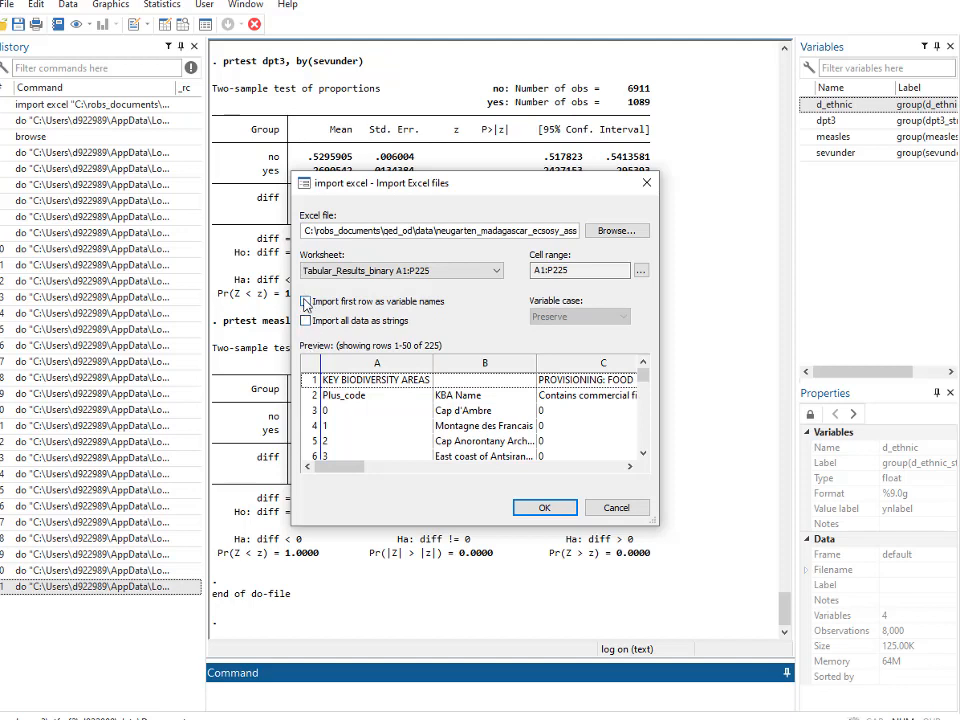
click(606, 509)
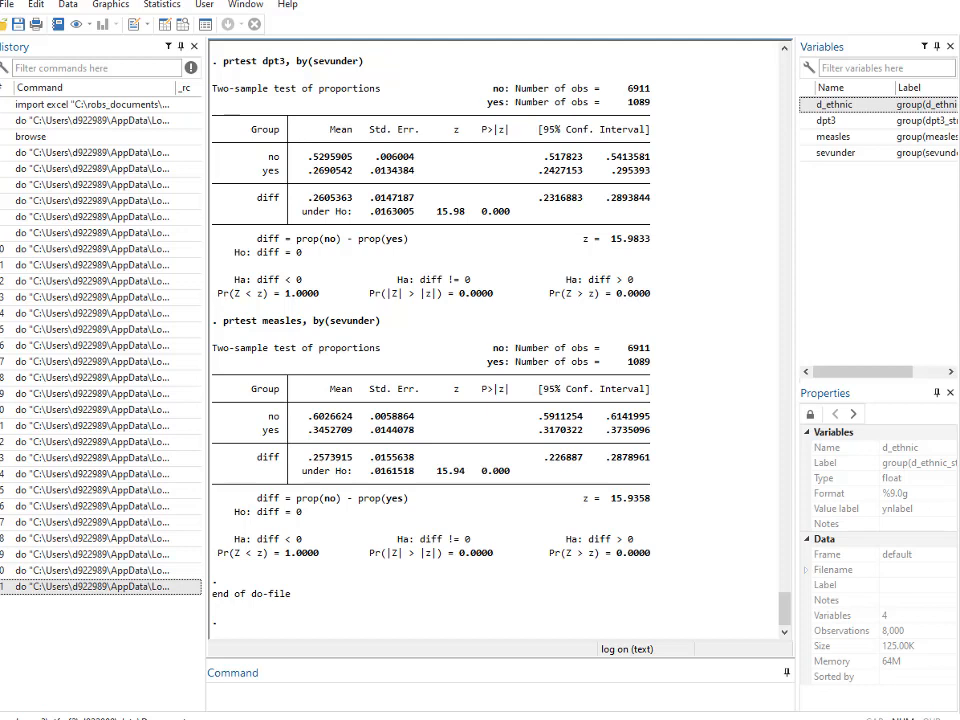
- Switch to Excel, save the tidied neugarten_madagascar_ecsosy_assess_plos_1_2016_wkg.xlsx workbook and return to Stata
key(alt+Tab)
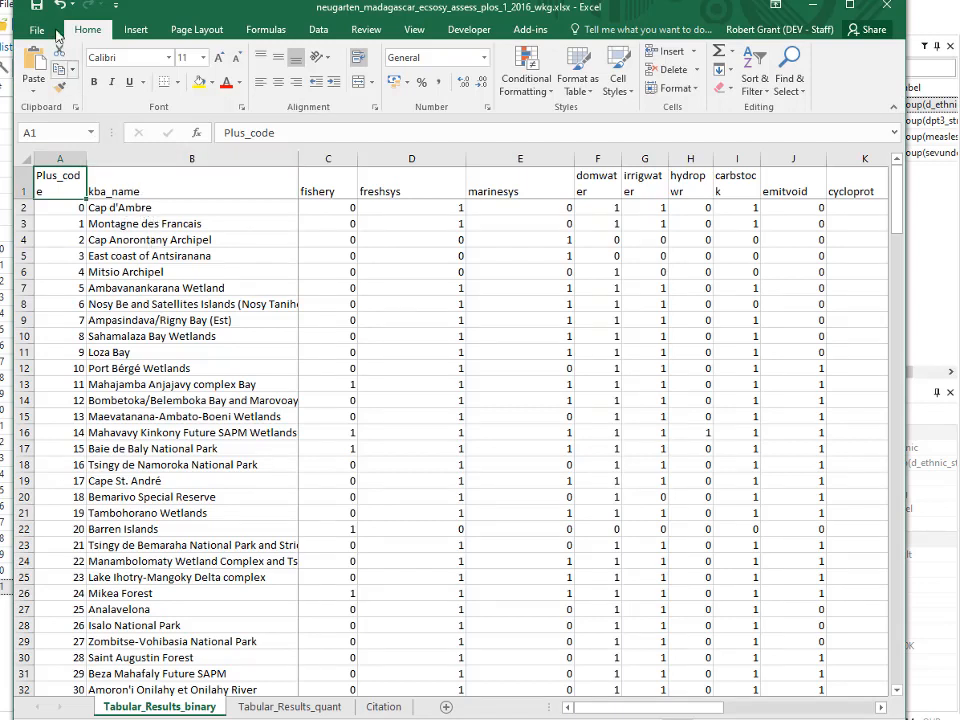
click(40, 8)
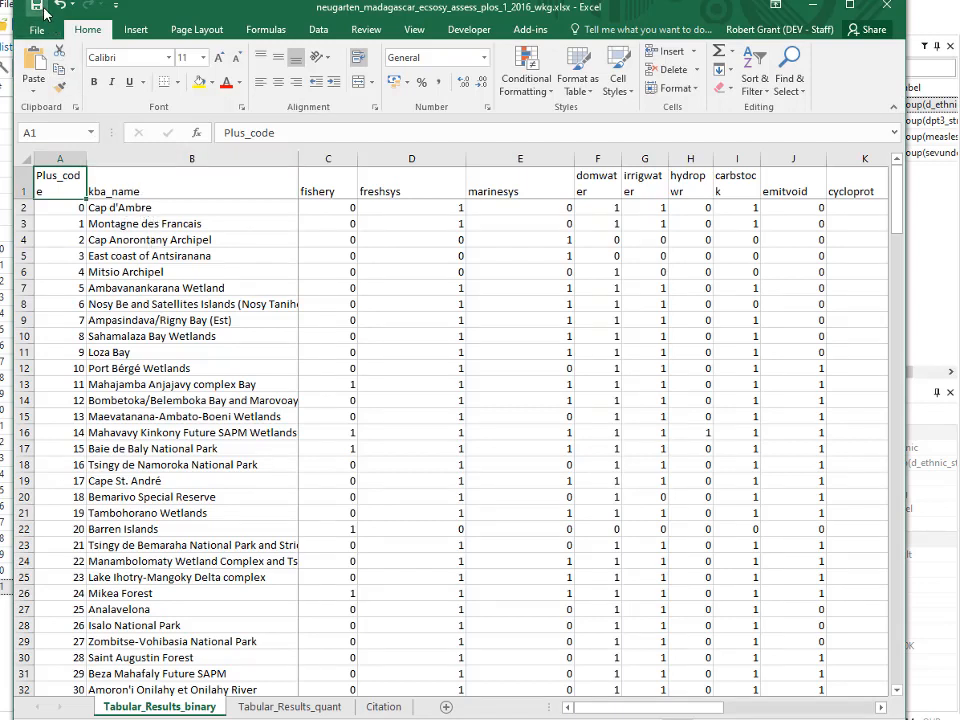
key(alt+Tab)
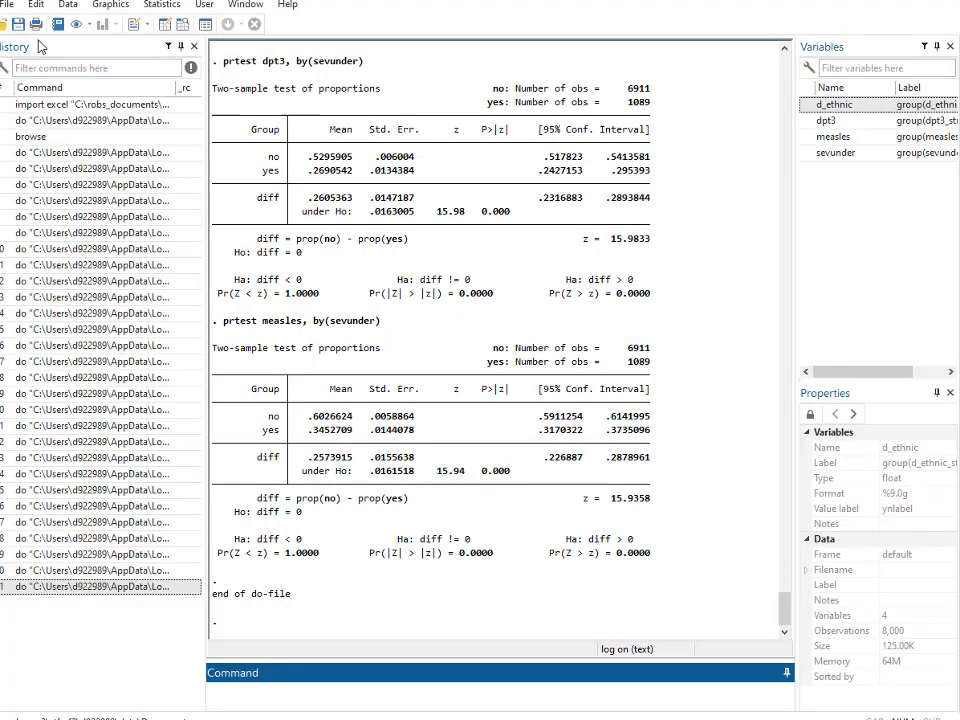
- Start an Excel spreadsheet import in Stata and choose neugarten_madagascar_ecsosy_assess_plos_1_2016_wkg.xlsx from the data folder as the source
click(18, 6)
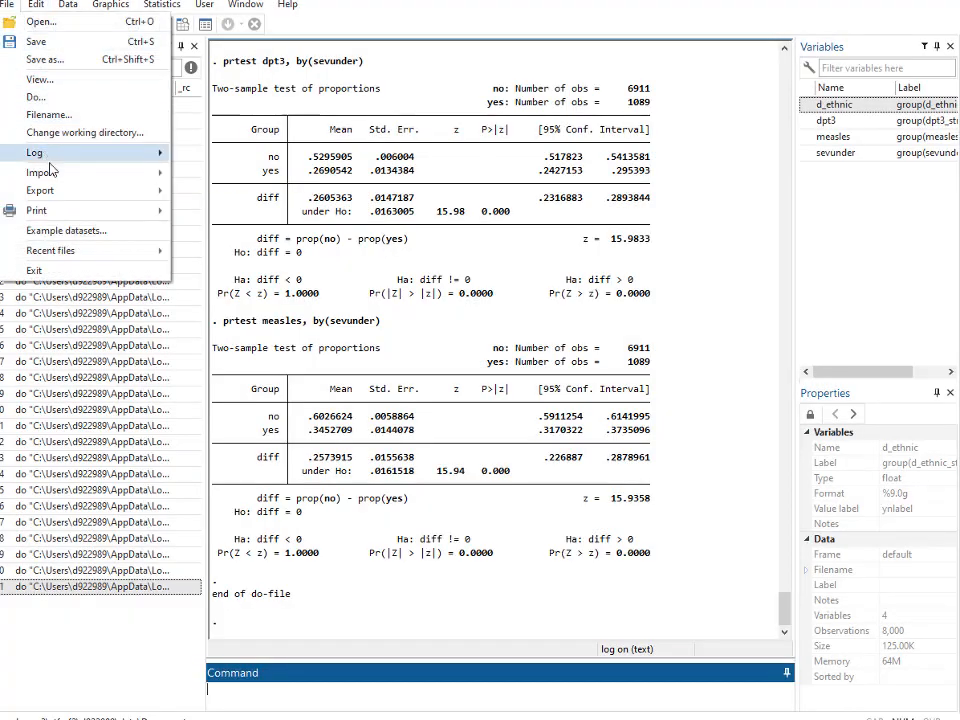
mouse_move(176, 174)
click(250, 176)
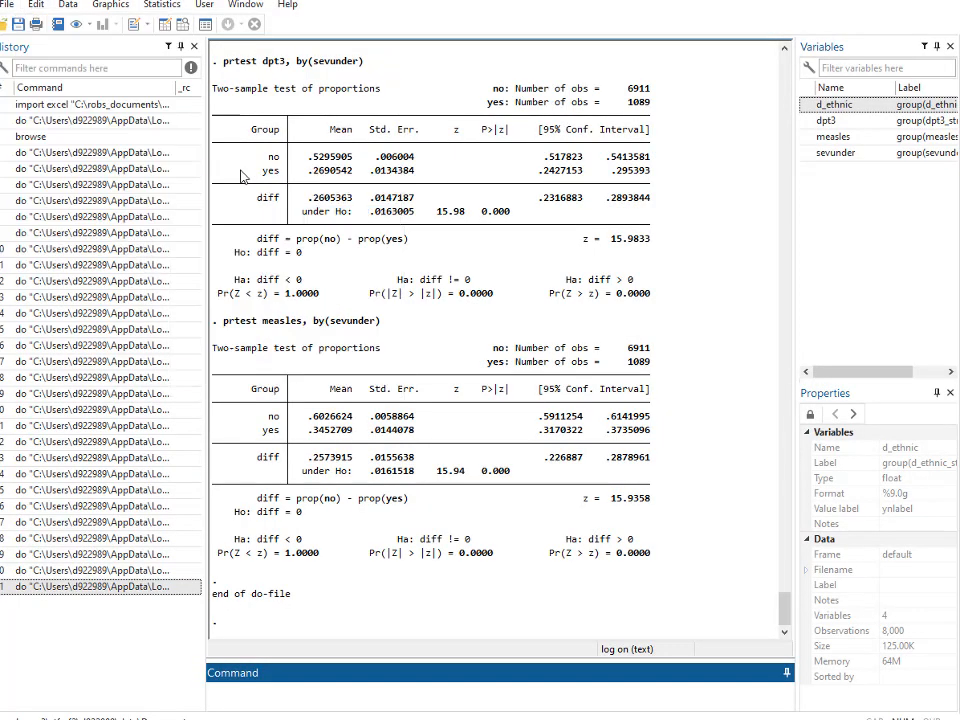
click(644, 231)
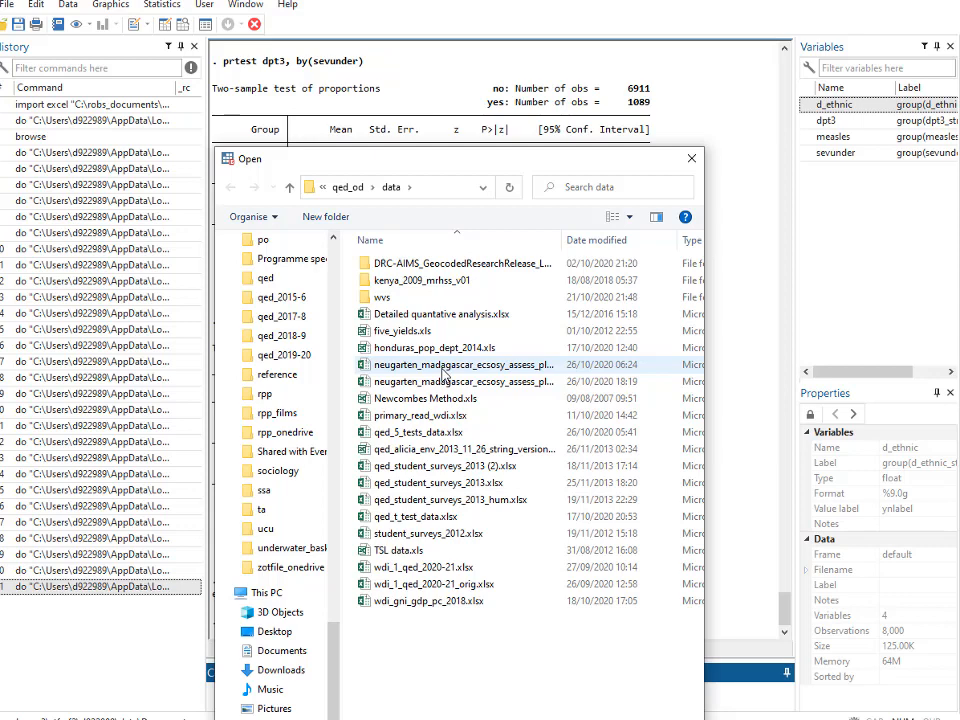
drag(559, 249, 626, 249)
click(540, 381)
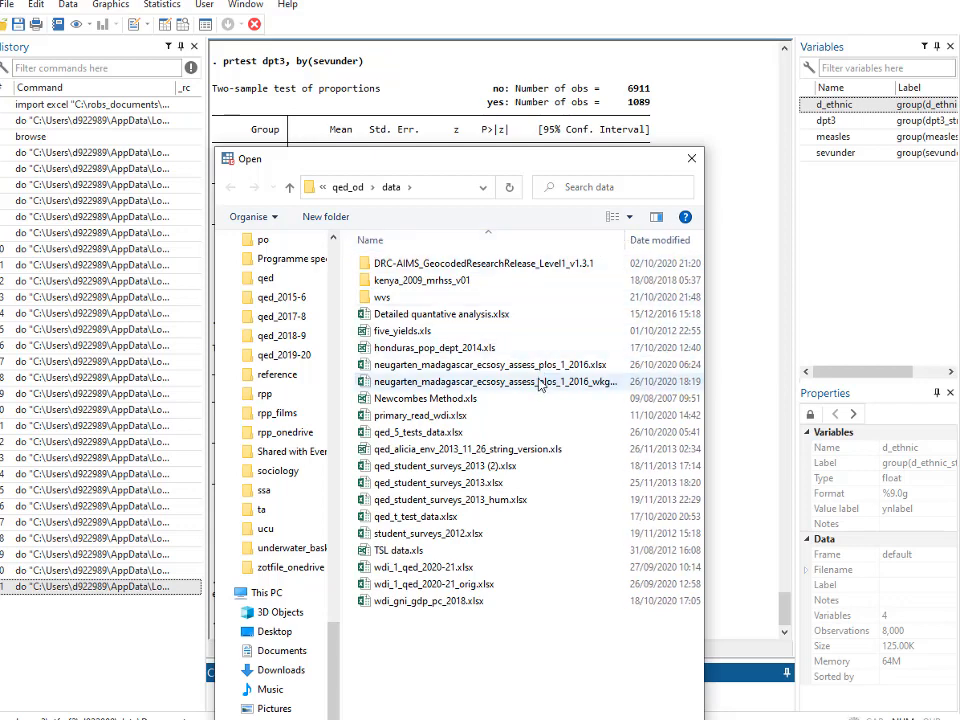
key(Return)
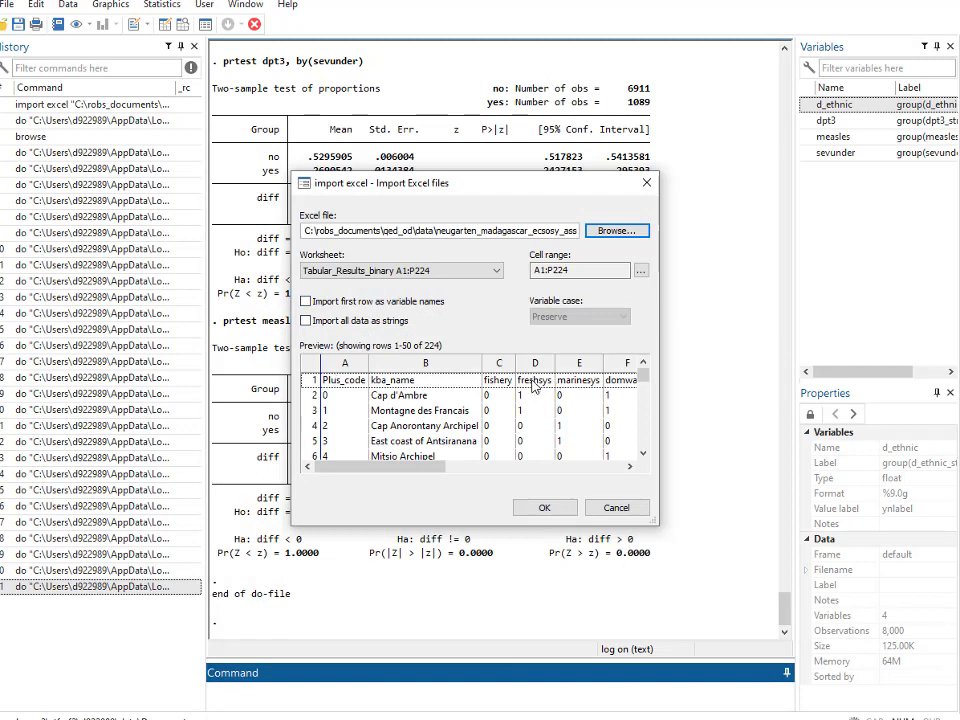
- Import the Tabular_Results_binary worksheet with its first row as variable names, discarding the unsaved data in memory
click(305, 302)
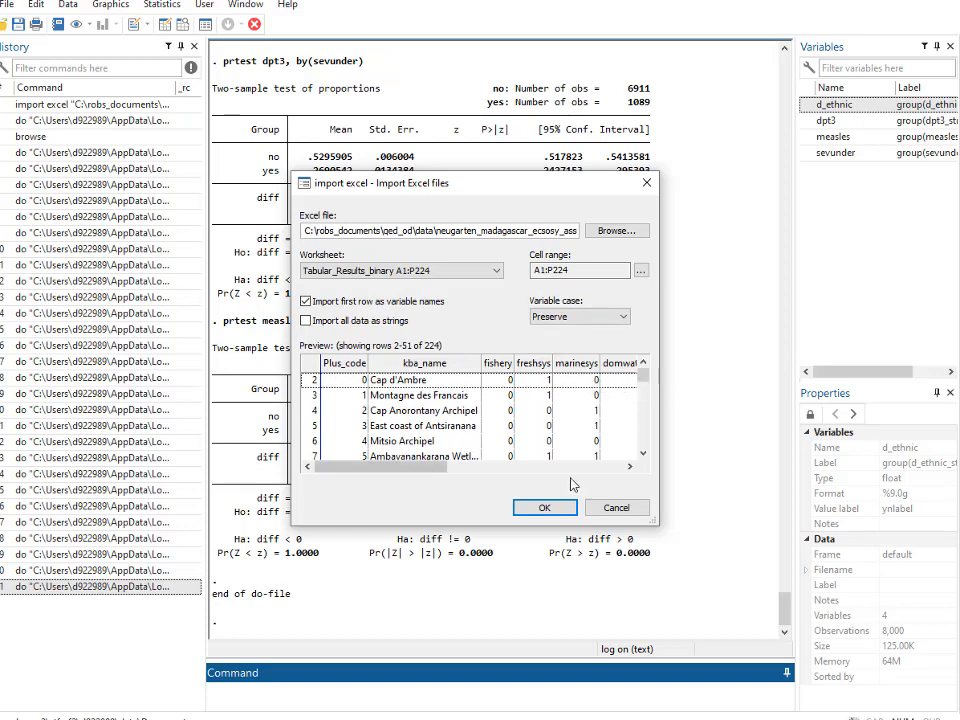
click(545, 508)
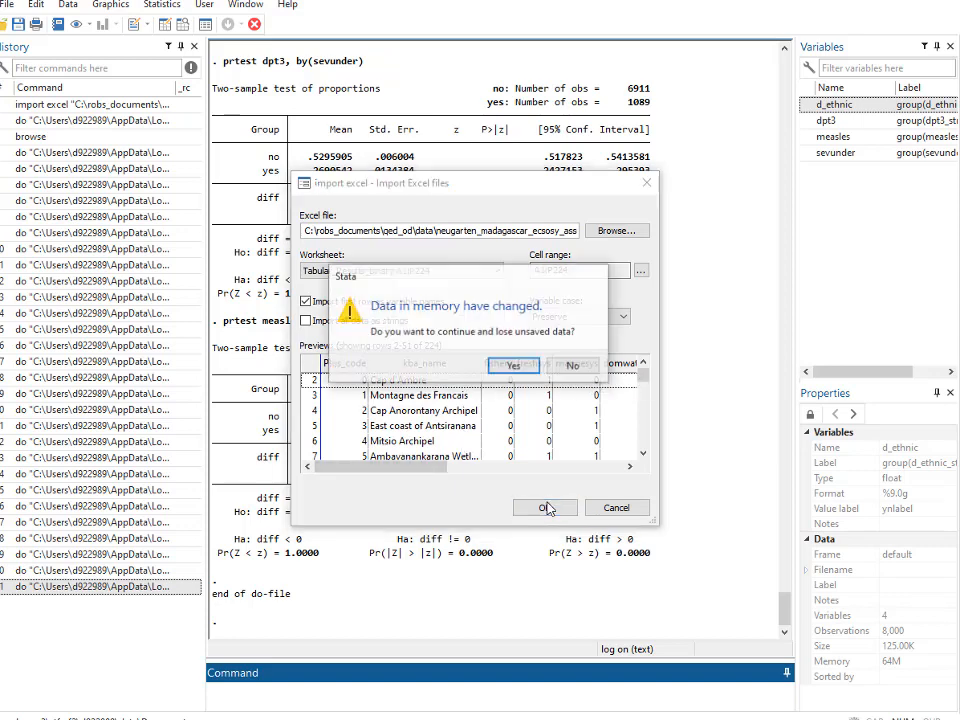
click(513, 366)
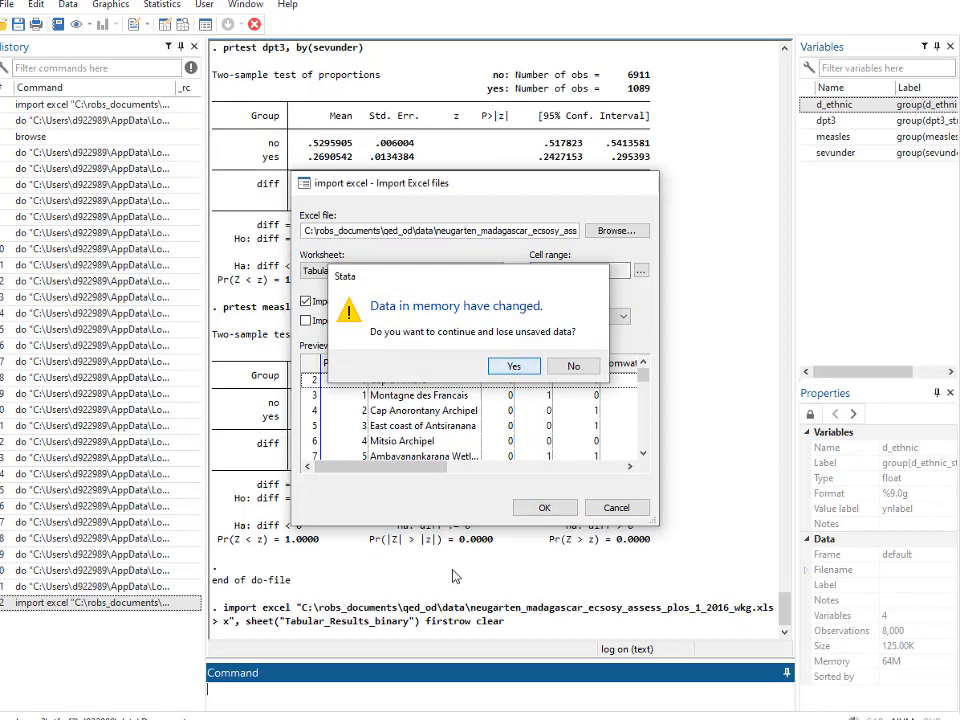
- Copy the Tabular_Results_binary import command from the command history and paste it over the indonesia import line in qed_stata_5_3_start.do
click(106, 604)
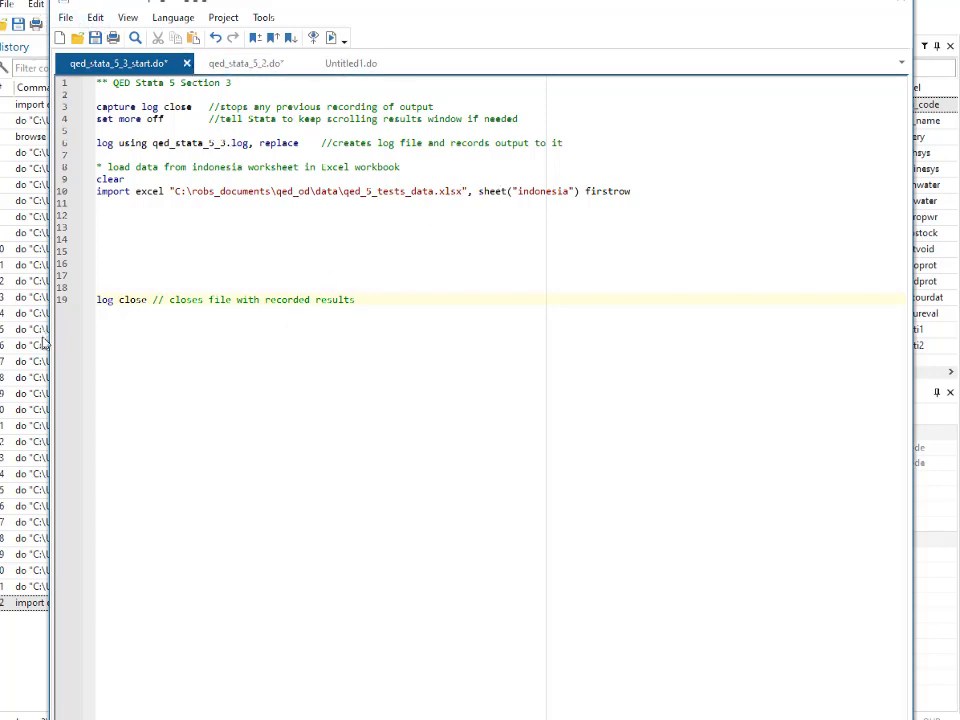
click(32, 258)
click(115, 603)
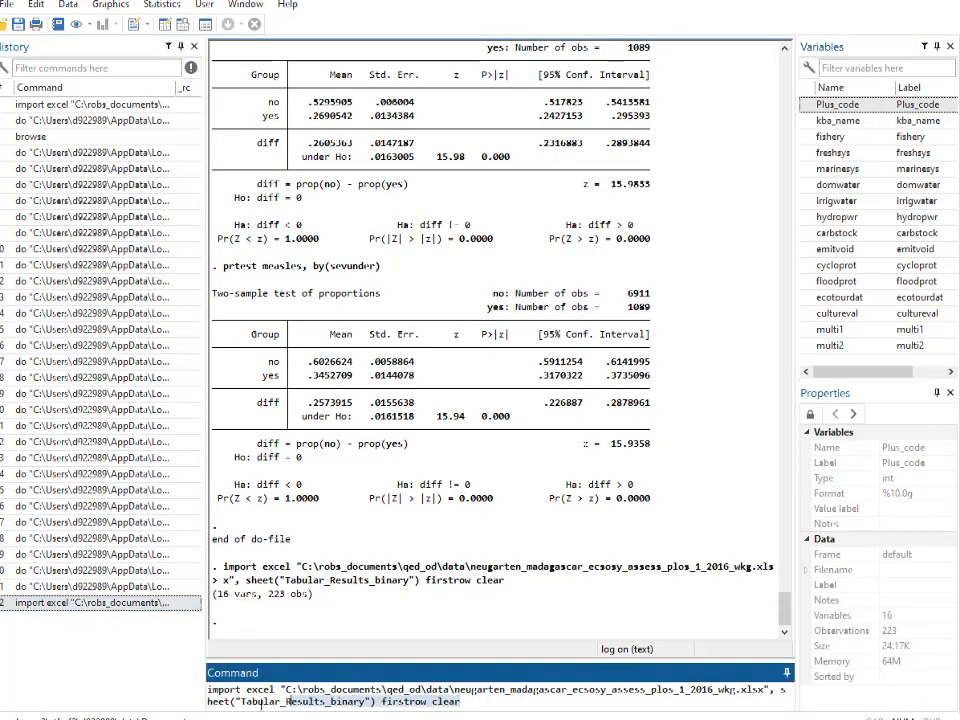
drag(473, 703, 203, 690)
key(ctrl+c)
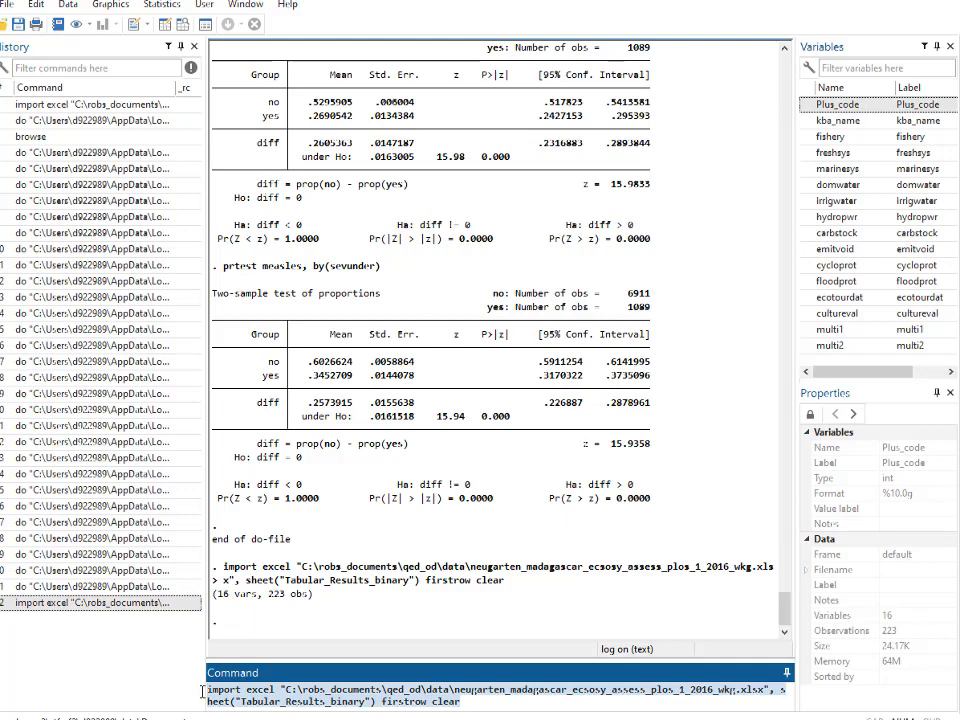
key(alt+Tab)
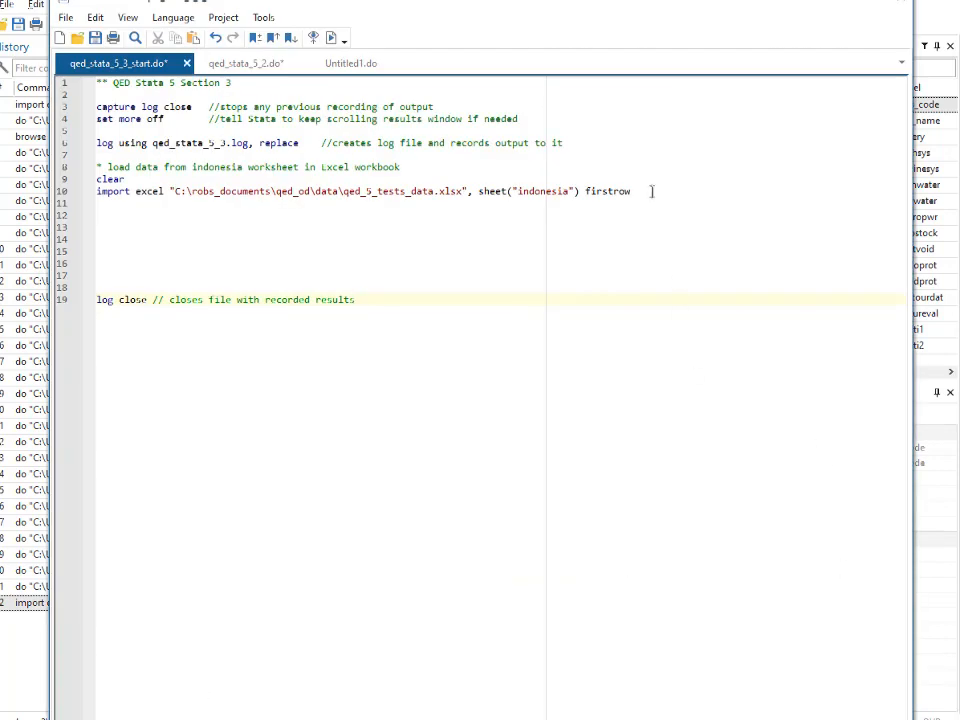
drag(636, 187, 100, 195)
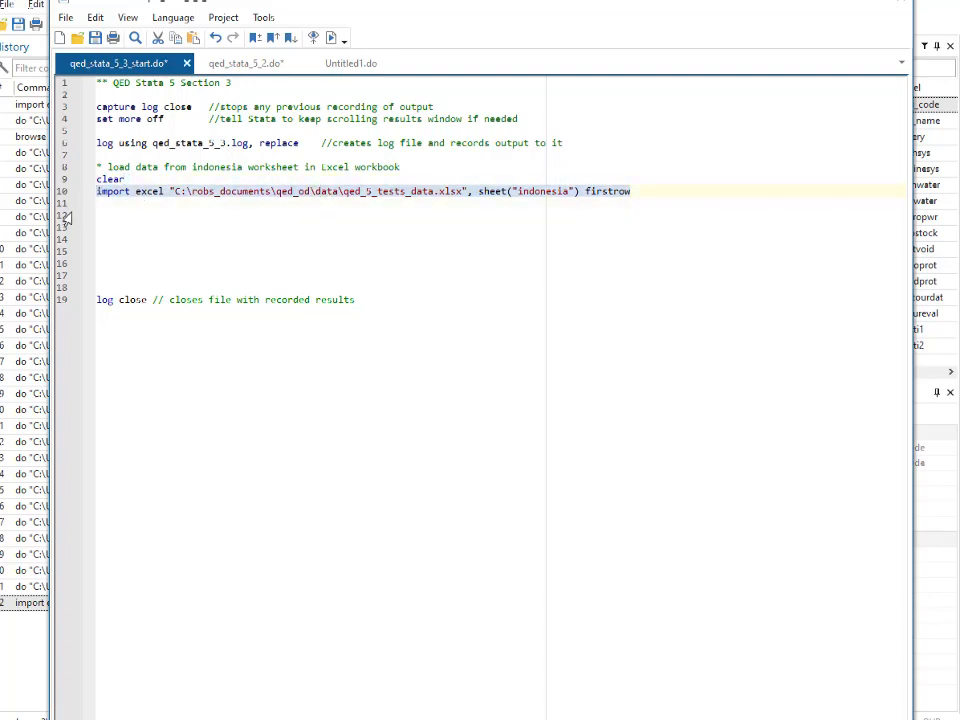
key(ctrl+v)
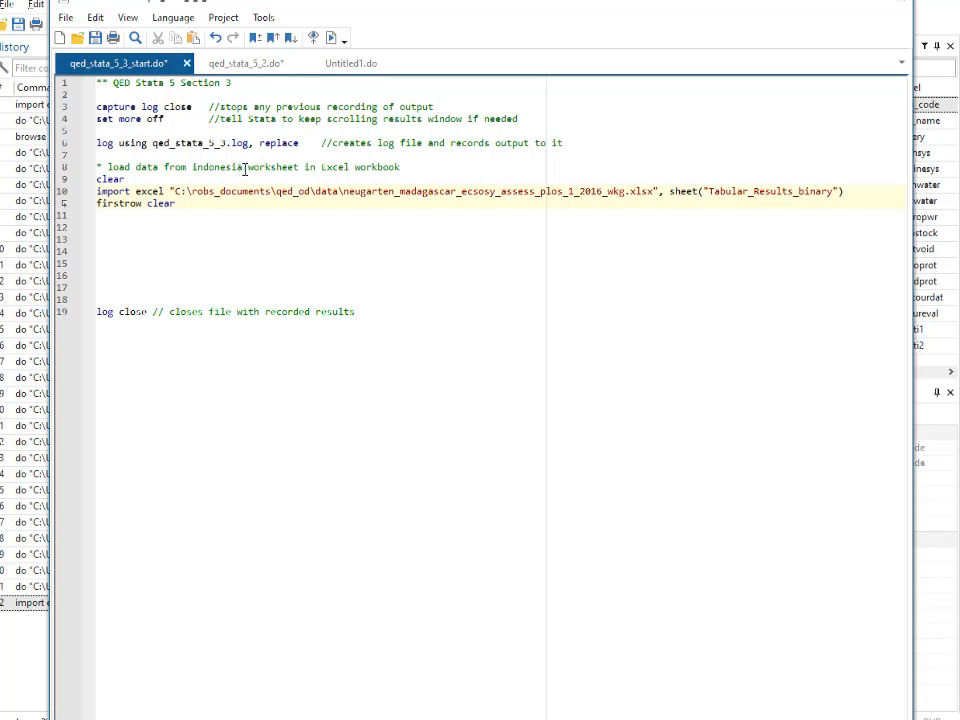
- Delete "indonesia worksheet in Excel workbook" from the load data comment on line 8 of the do-file
drag(244, 167, 194, 167)
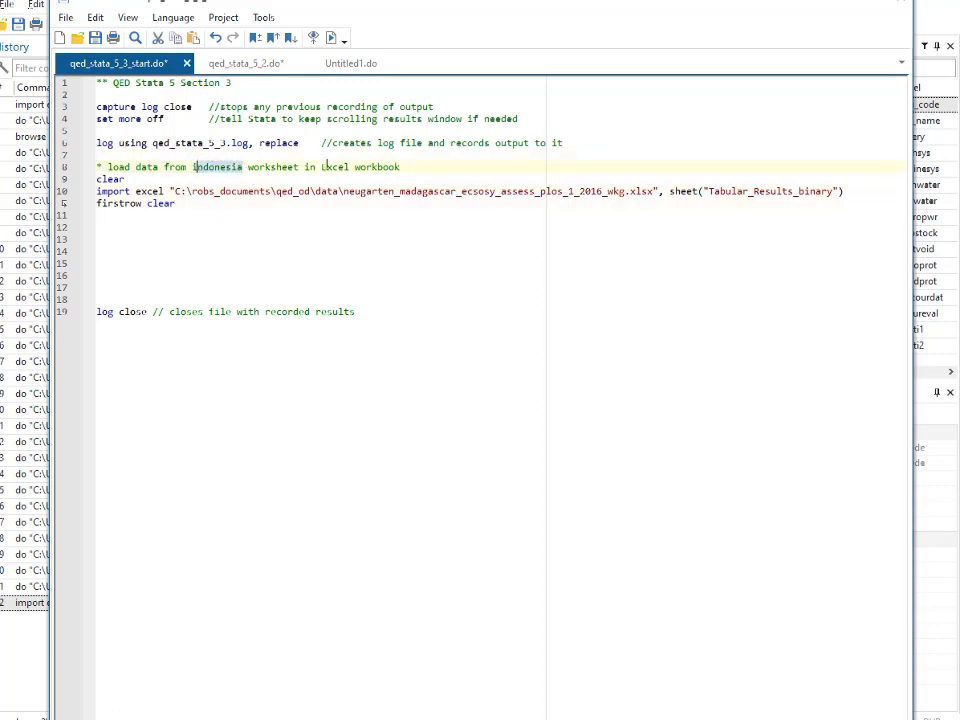
drag(400, 167, 372, 167)
drag(213, 166, 191, 165)
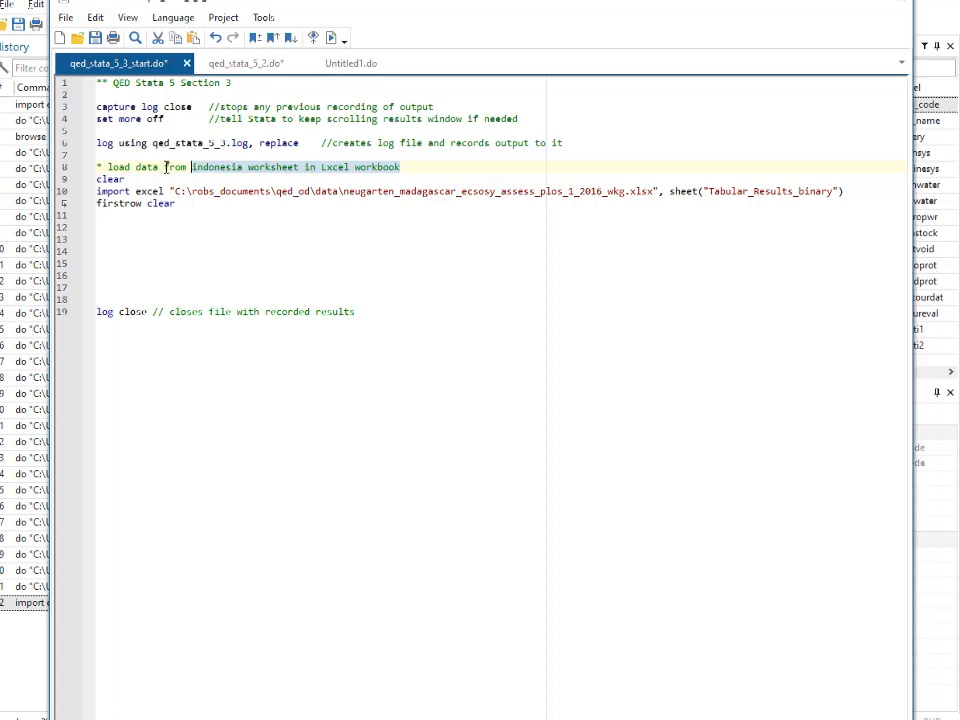
key(BackSpace)
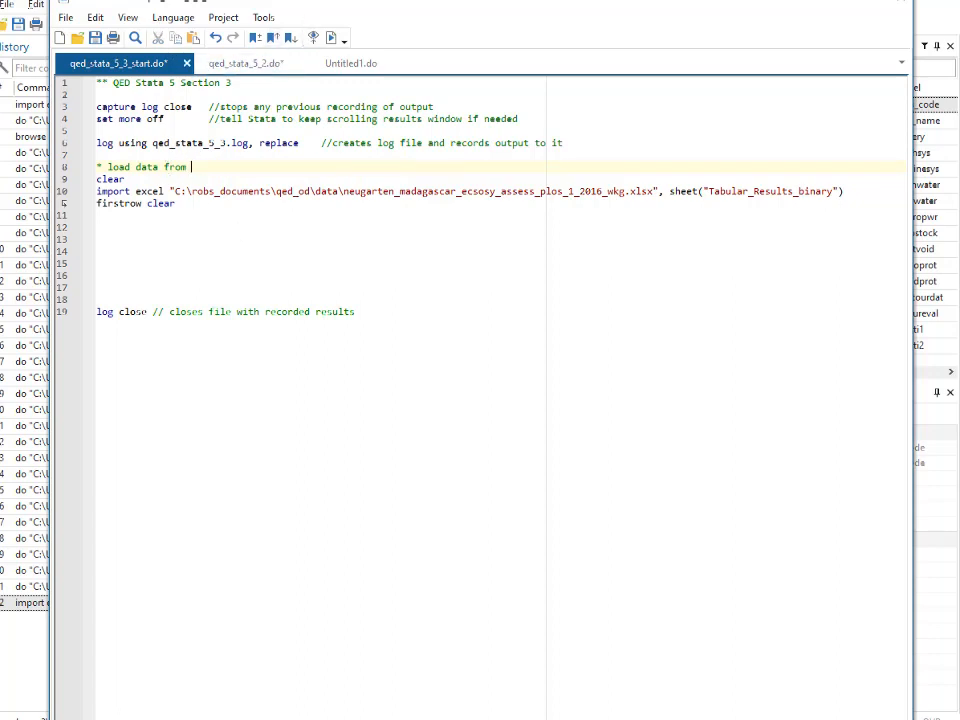
- Switch to Excel to check the source reference on the Citation worksheet and return to the do-file
key(alt+Tab)
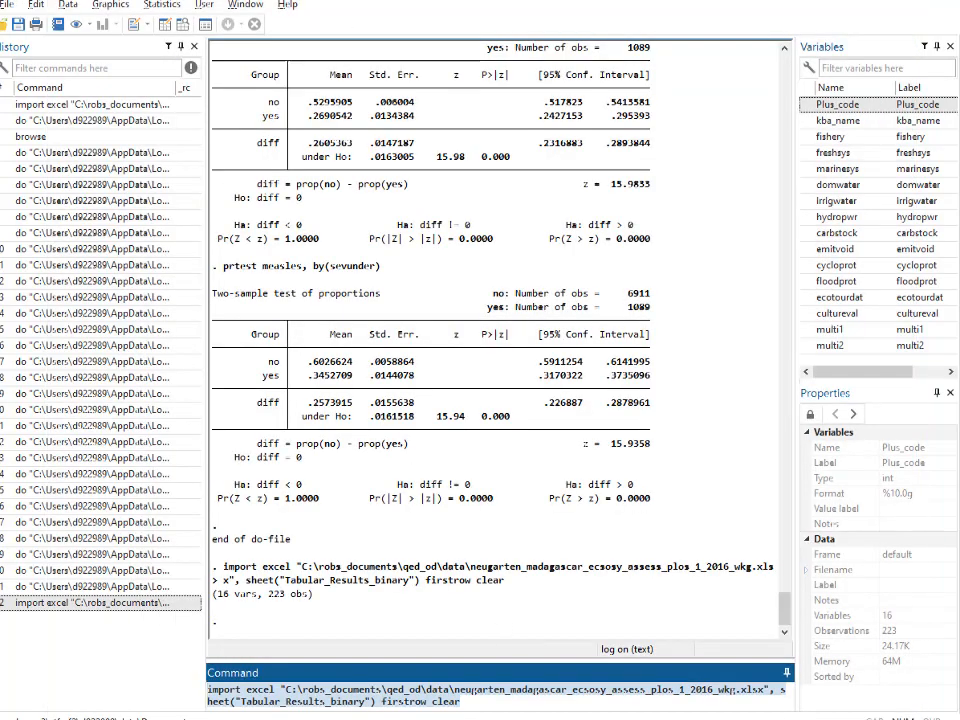
key(alt+Tab)
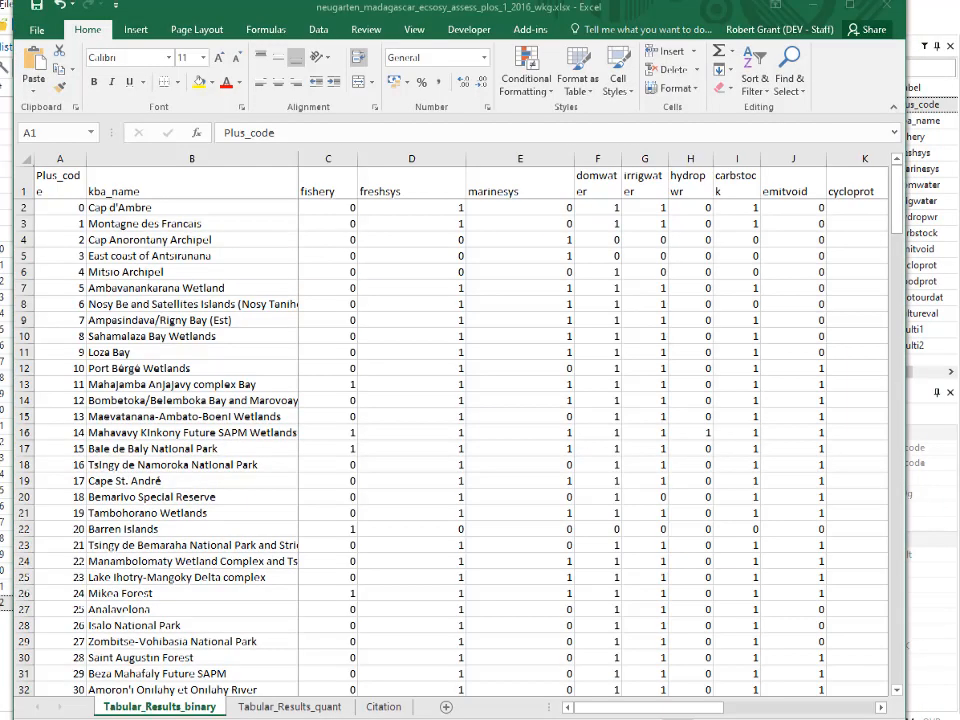
click(383, 706)
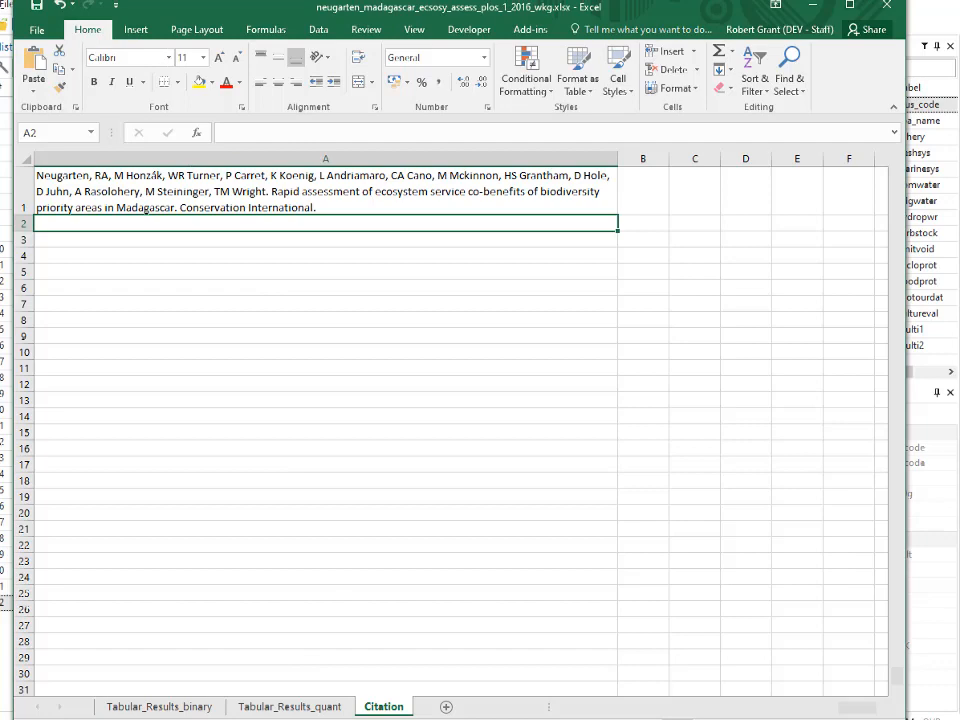
key(alt+Tab)
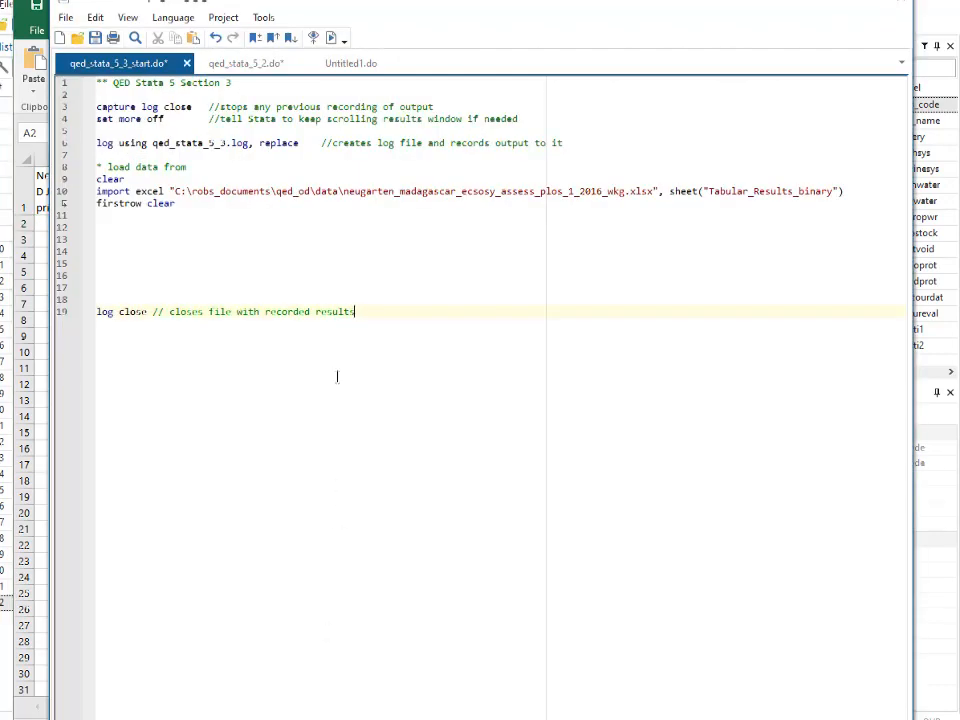
- Complete the load data comment on line 8 of the do-file with the source "Neugarten et al 2016"
click(203, 154)
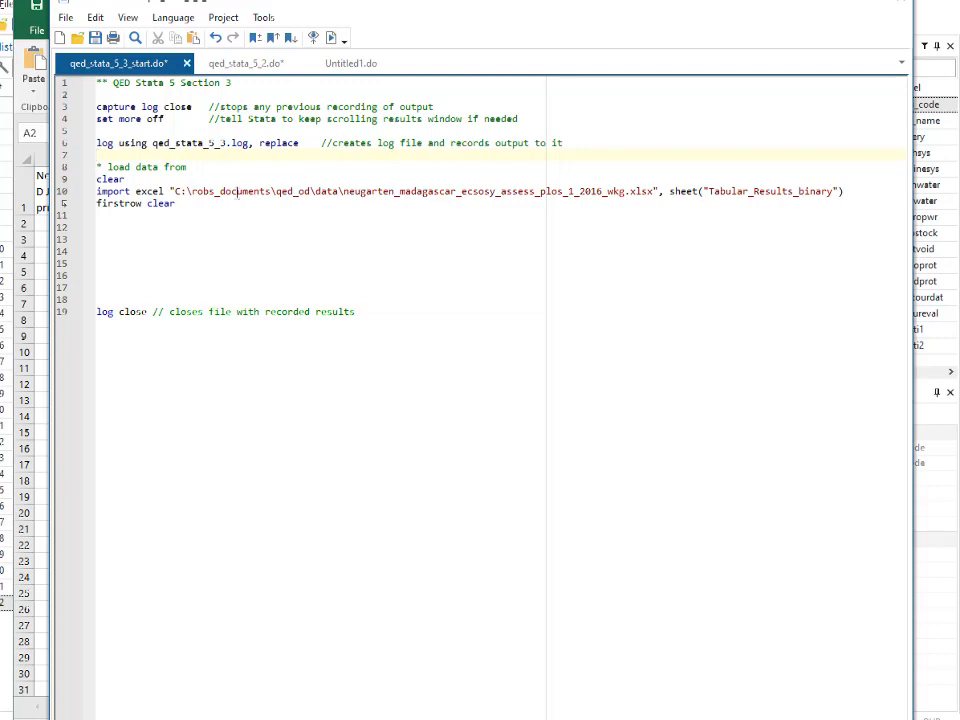
click(198, 168)
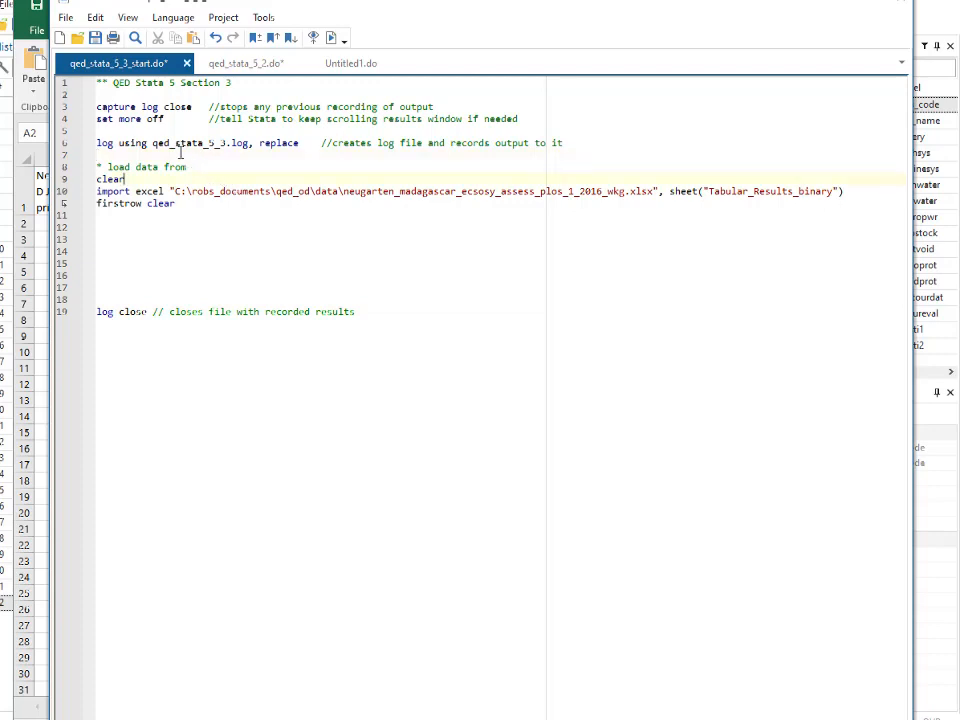
text(Neugarten 2)
key(BackSpace)
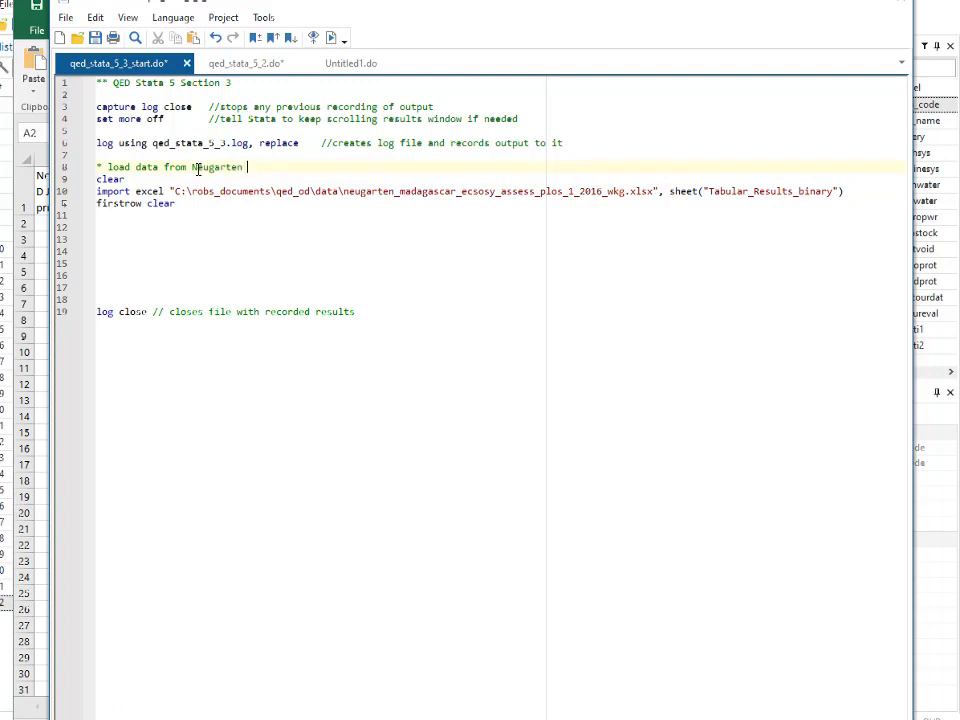
text(et al 2016)
- Run only the do-file section from the "QED Stata 5 Section 3" heading through the import excel command
drag(115, 83, 174, 203)
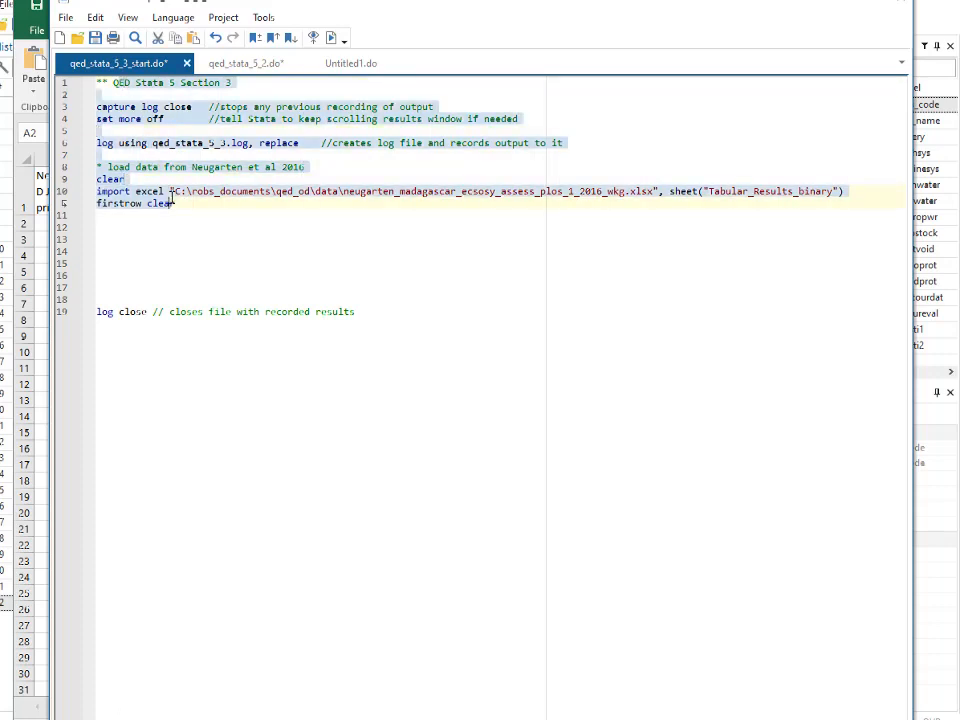
right_click(160, 199)
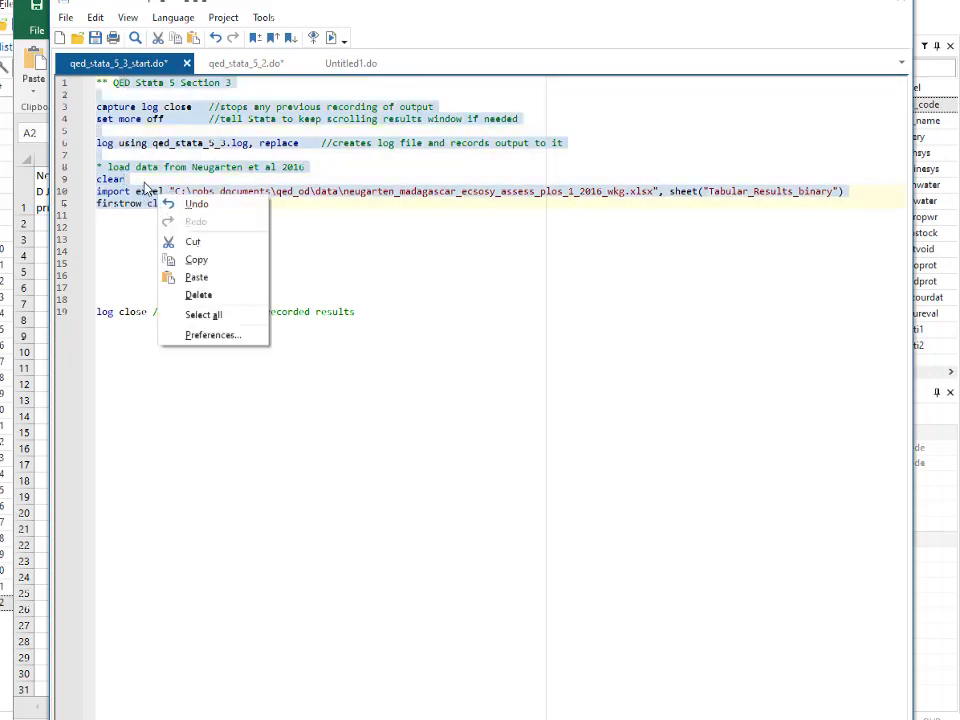
click(93, 83)
mouse_move(93, 83)
mouse_down()
mouse_move(200, 184)
mouse_move(136, 86)
mouse_move(88, 62)
mouse_up()
click(167, 212)
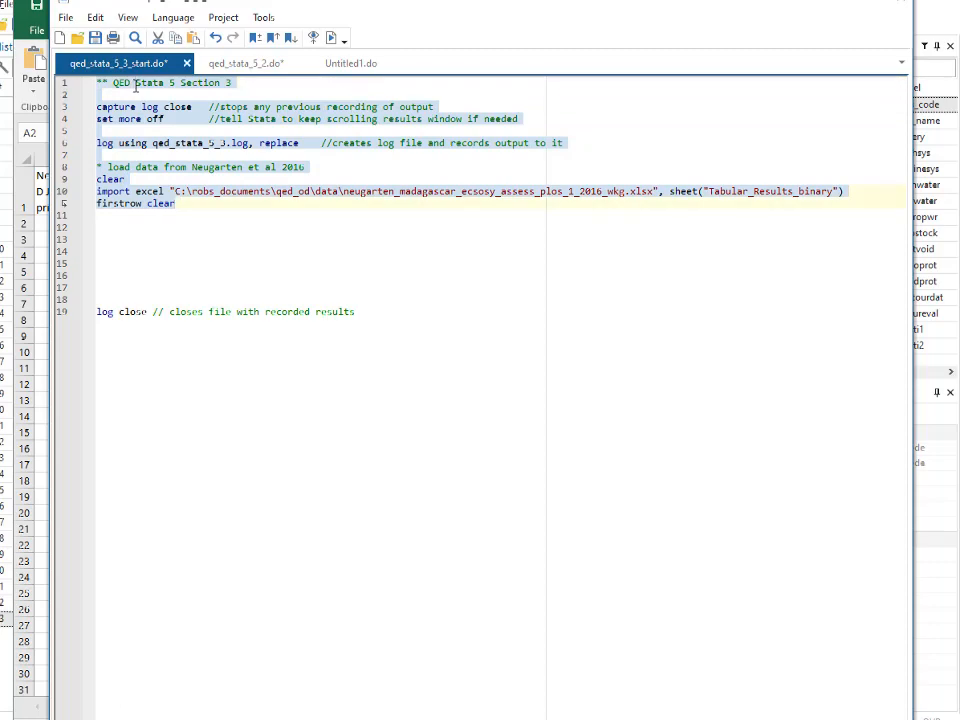
- Check the run's output in the Stata results and look over the imported dataset in the data browser
click(4, 170)
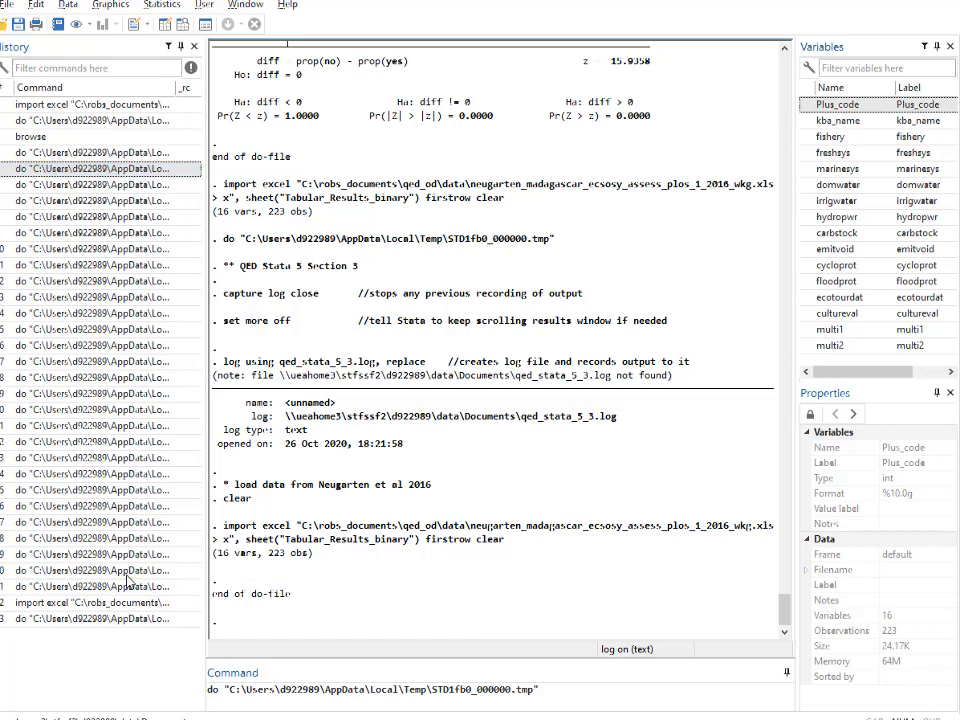
key(alt+Tab)
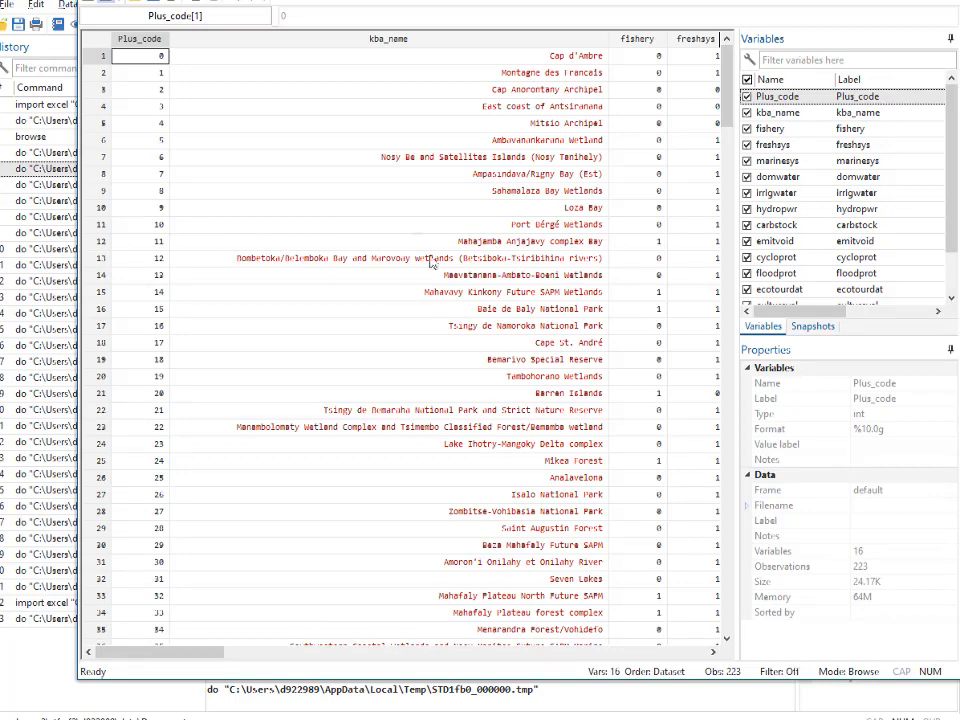
mouse_move(161, 655)
mouse_down()
mouse_move(553, 667)
mouse_move(161, 658)
mouse_up()
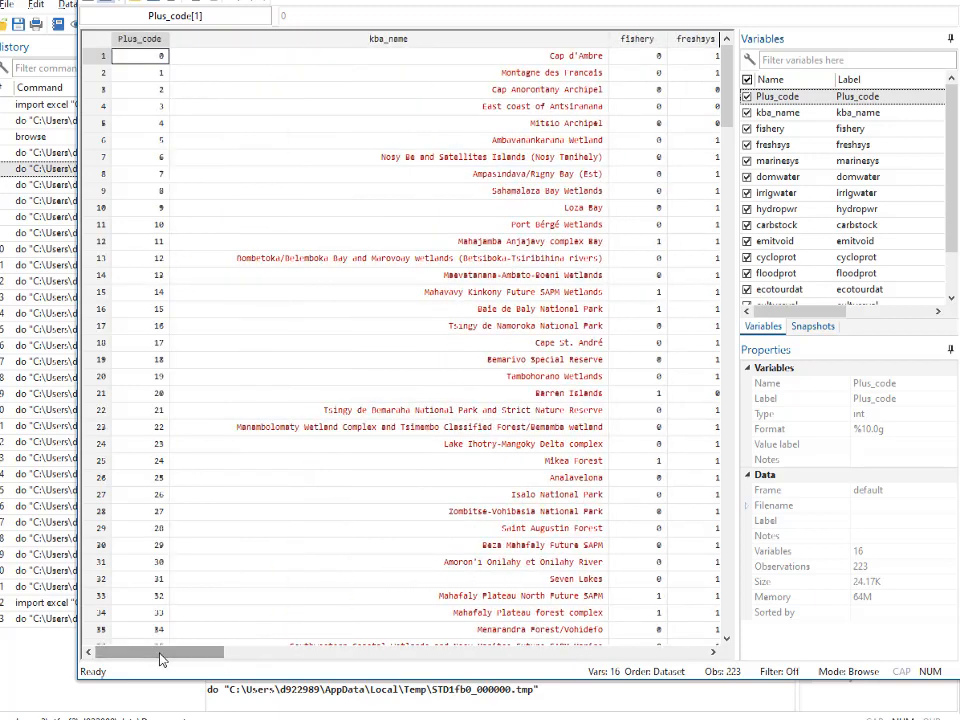